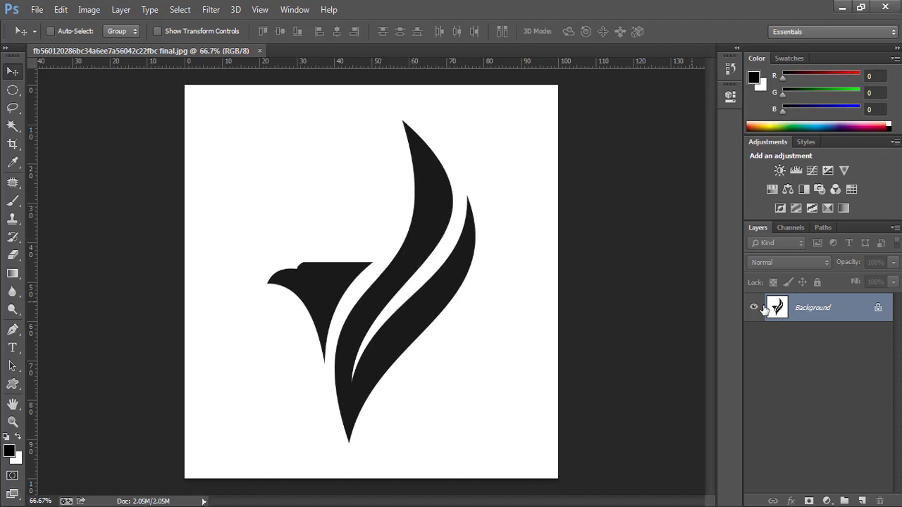
- Unlock the Background as Layer 0 and select the black wings and head with the Magic Wand
{"action": "left_click", "coordinate": [878, 308]}
{"action": "right_click", "coordinate": [12, 126]}
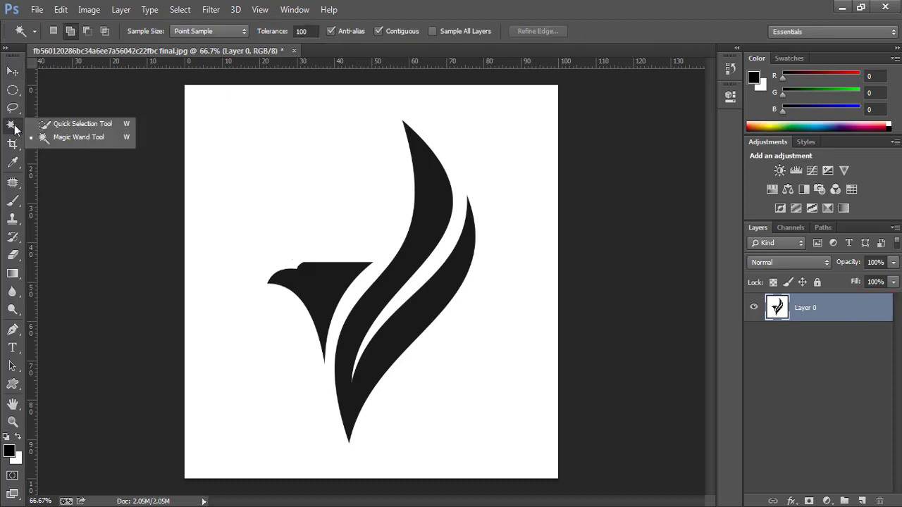
{"action": "left_click", "coordinate": [62, 136]}
{"action": "left_click", "coordinate": [428, 298]}
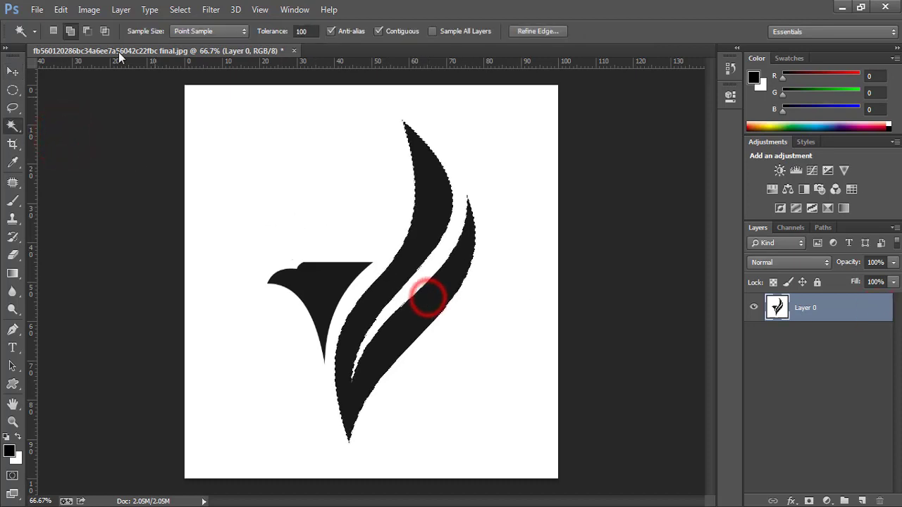
{"action": "left_click", "coordinate": [70, 31]}
{"action": "left_click", "coordinate": [327, 331]}
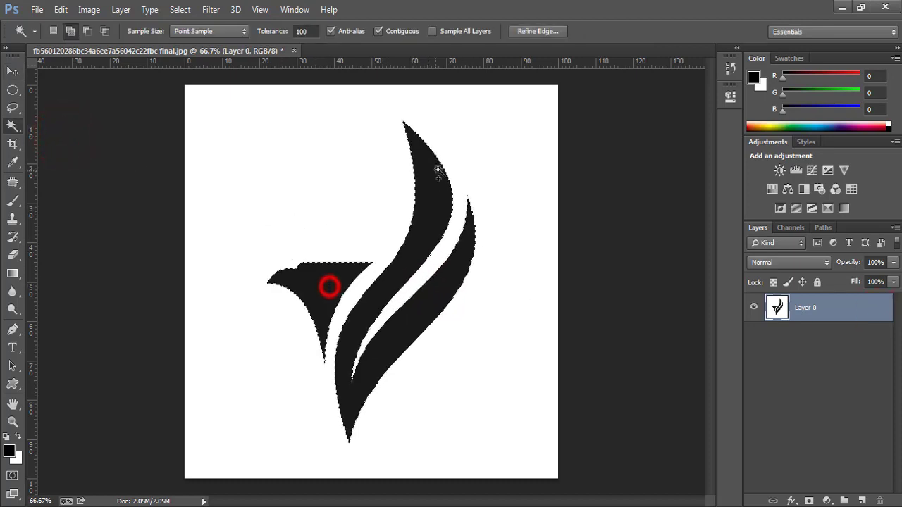
- Open Refine Edge, preview the selection On White, and raise Smooth to 71
{"action": "left_click", "coordinate": [537, 31]}
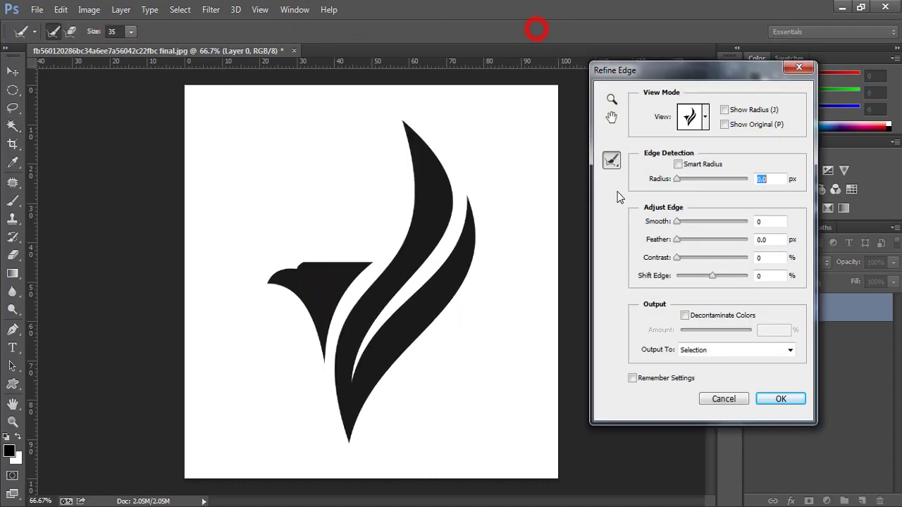
{"action": "left_click_drag", "start_coordinate": [694, 73], "coordinate": [701, 94]}
{"action": "left_click", "coordinate": [712, 138]}
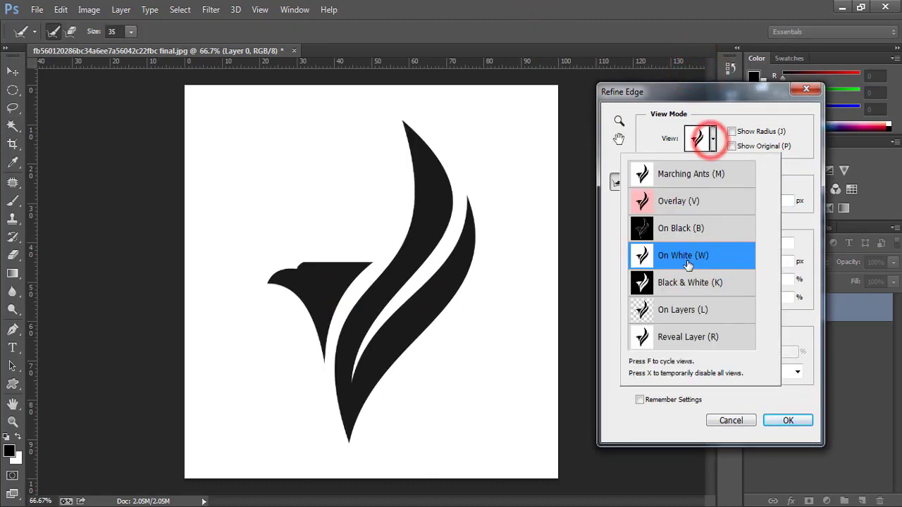
{"action": "left_click", "coordinate": [707, 255]}
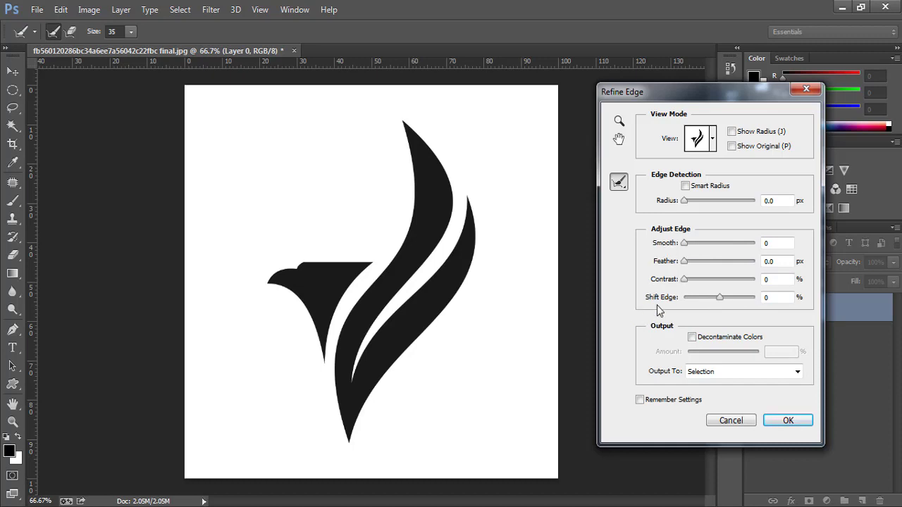
{"action": "left_click_drag", "start_coordinate": [685, 248], "coordinate": [735, 247]}
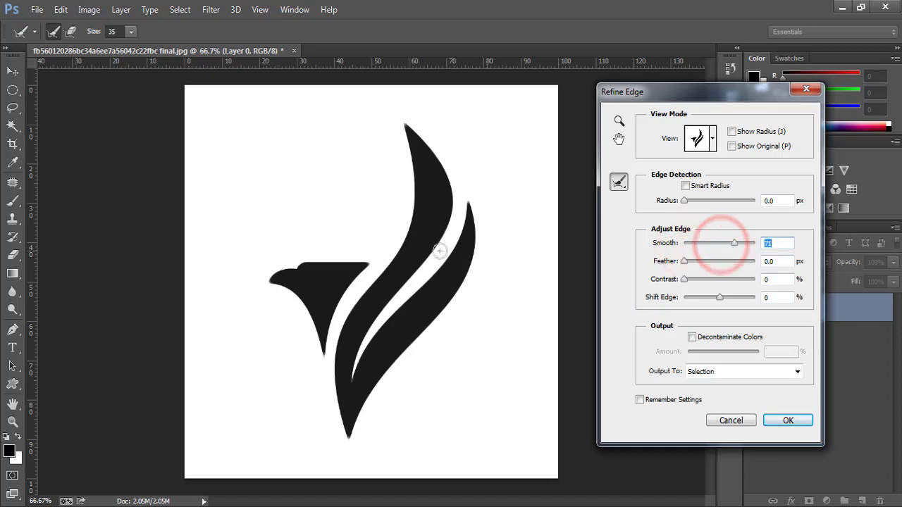
- Zoom in on the beak edge and lower Refine Edge Smooth to 5
{"action": "left_click", "coordinate": [372, 269]}
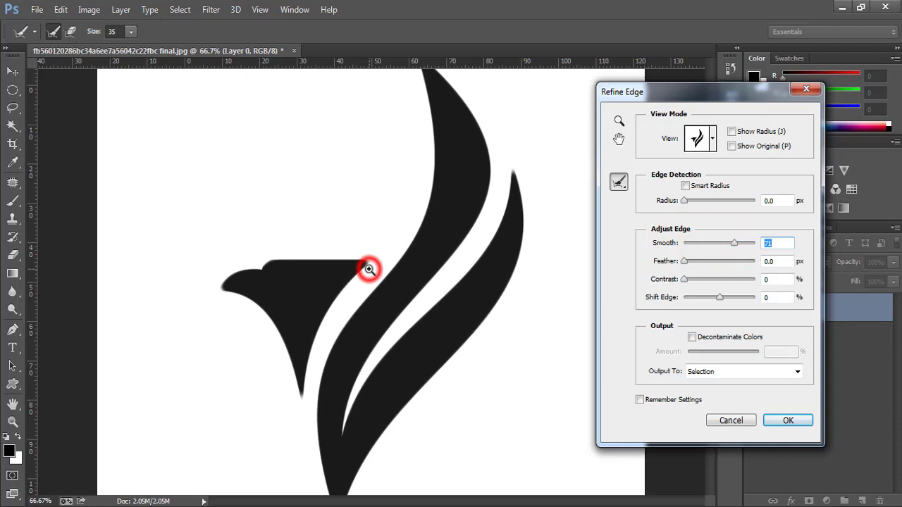
{"action": "left_click", "coordinate": [372, 270]}
{"action": "left_click", "coordinate": [372, 269]}
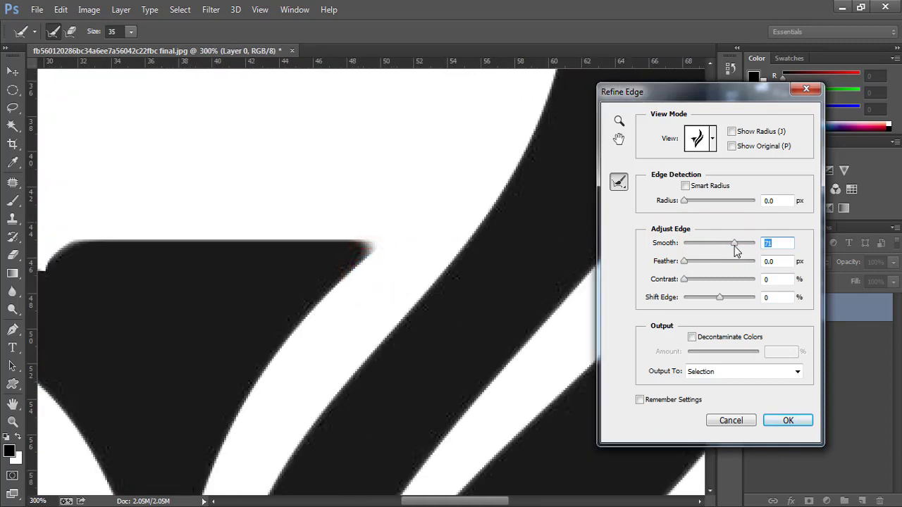
{"action": "left_click_drag", "start_coordinate": [736, 250], "coordinate": [691, 248]}
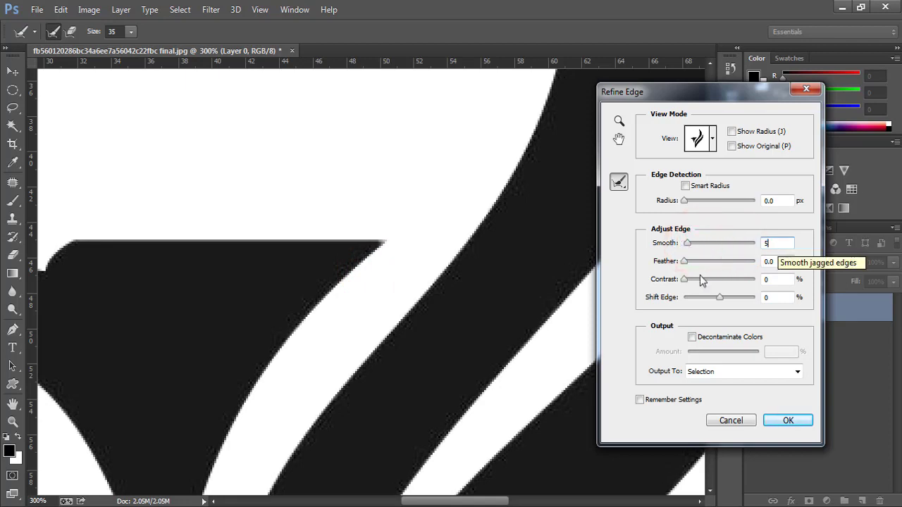
{"action": "left_click", "coordinate": [624, 272]}
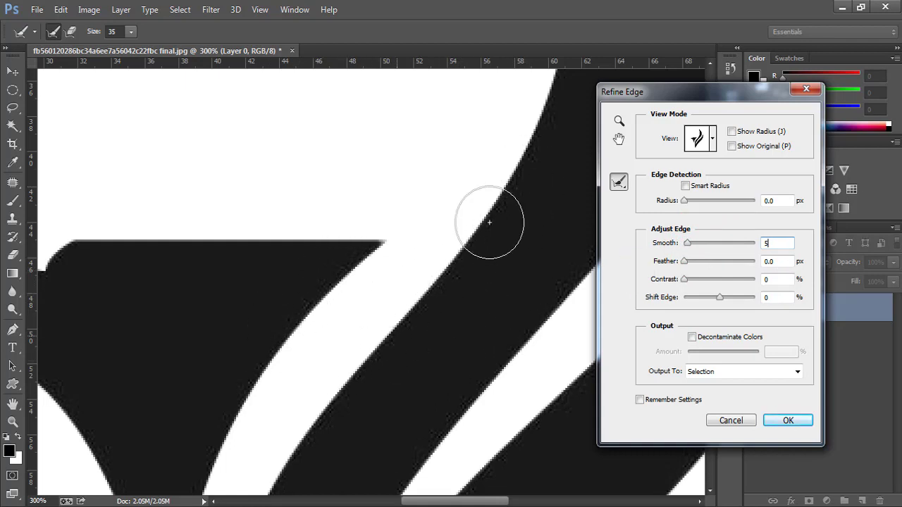
{"action": "left_click_drag", "start_coordinate": [717, 101], "coordinate": [716, 114]}
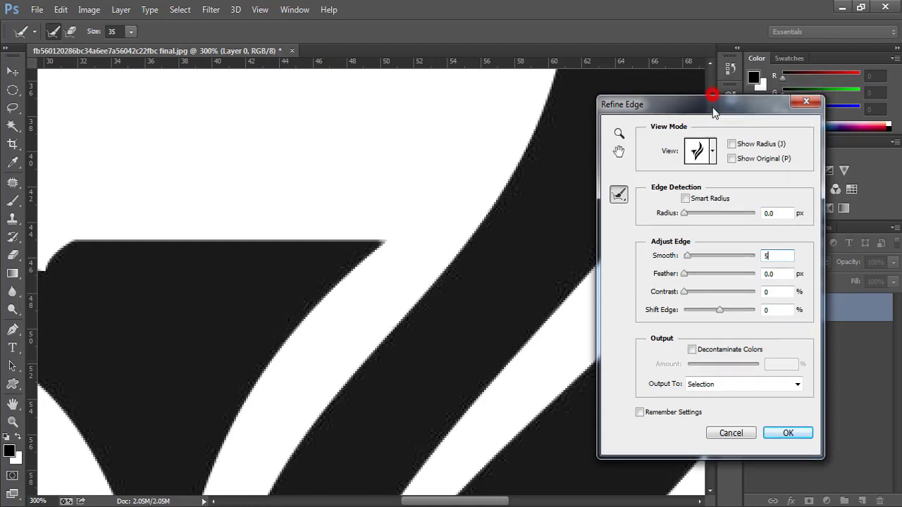
- Set Contrast to 56 and output the refinement to a New Layer with Layer Mask
{"action": "left_click_drag", "start_coordinate": [685, 293], "coordinate": [719, 295]}
{"action": "left_click", "coordinate": [691, 292]}
{"action": "left_click_drag", "start_coordinate": [719, 104], "coordinate": [725, 62]}
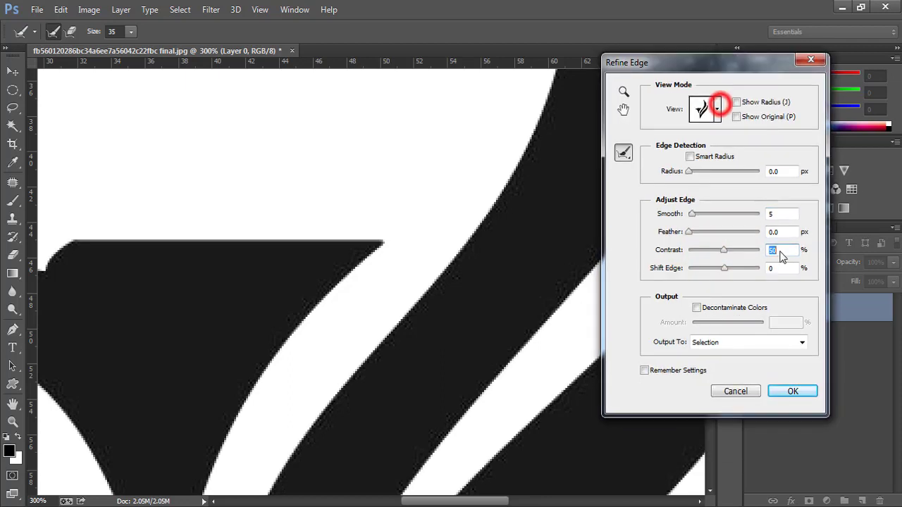
{"action": "left_click", "coordinate": [727, 250]}
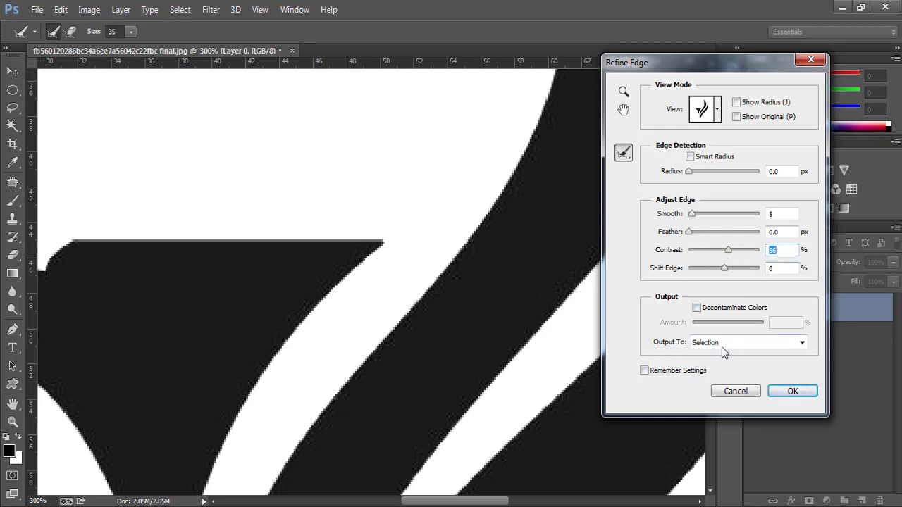
{"action": "left_click", "coordinate": [723, 343]}
{"action": "left_click", "coordinate": [736, 392]}
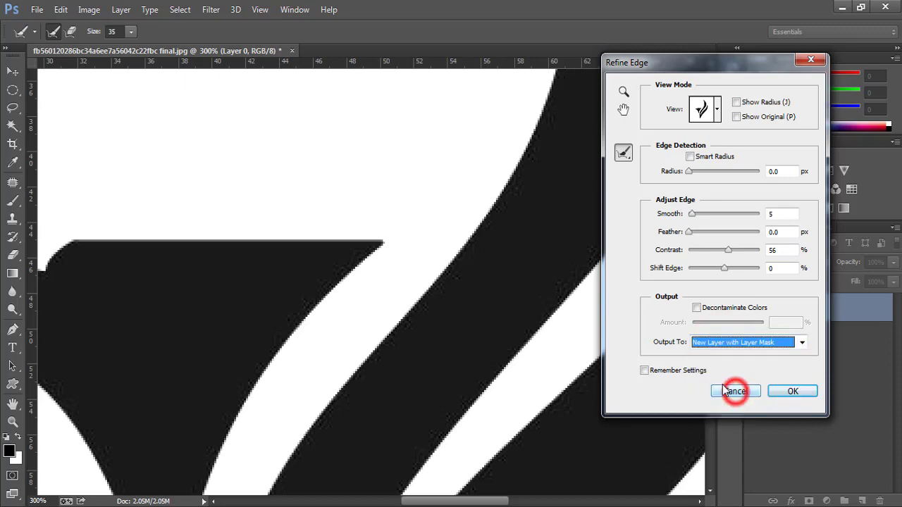
{"action": "left_click", "coordinate": [794, 391]}
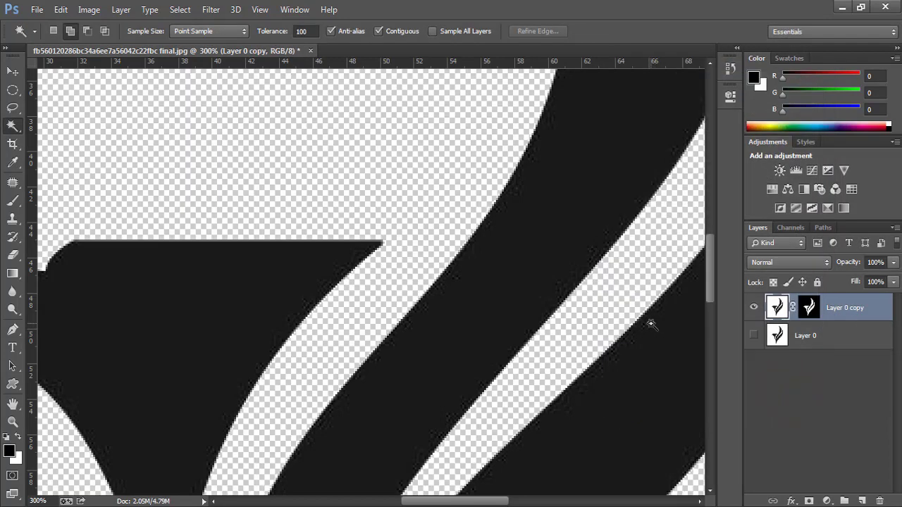
- Fit the image on screen and delete the original Layer 0
{"action": "key", "text": "ctrl+0"}
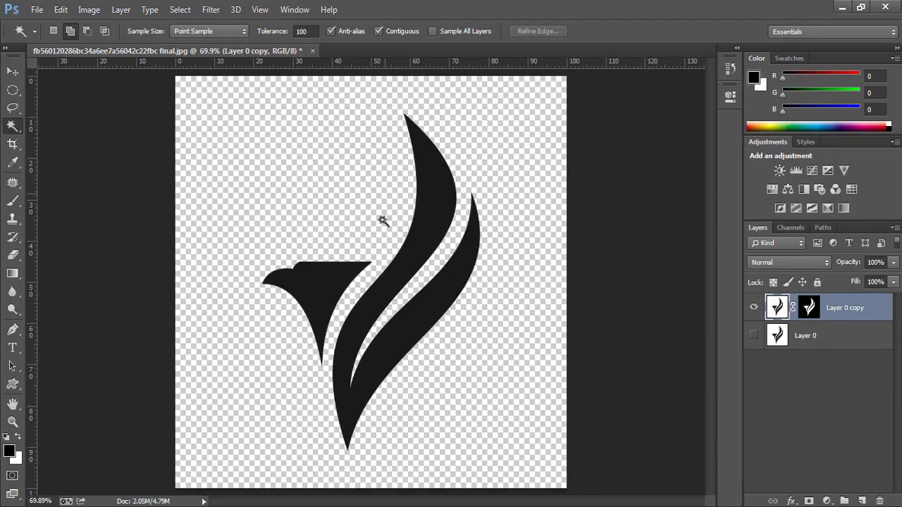
{"action": "left_click", "coordinate": [402, 241], "text": "ctrl"}
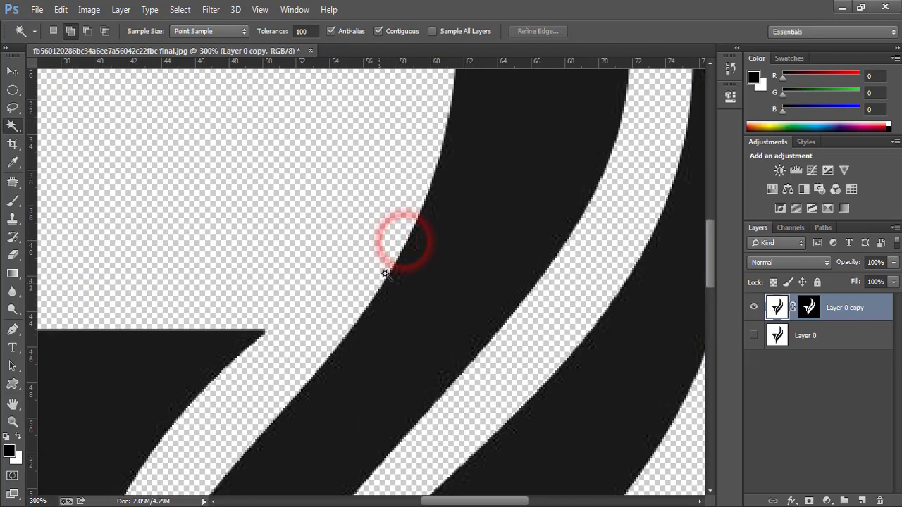
{"action": "right_click", "coordinate": [354, 216]}
{"action": "left_click", "coordinate": [373, 215]}
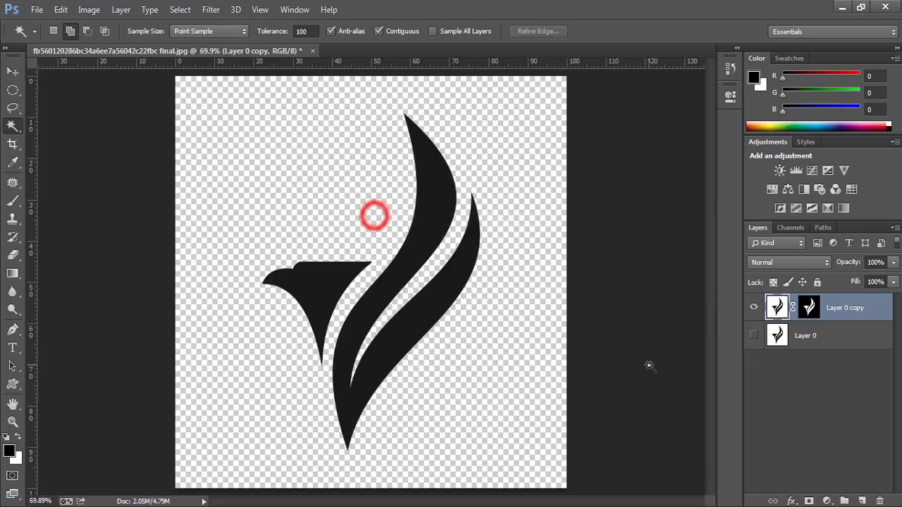
{"action": "left_click", "coordinate": [828, 341]}
{"action": "key", "text": "Delete"}
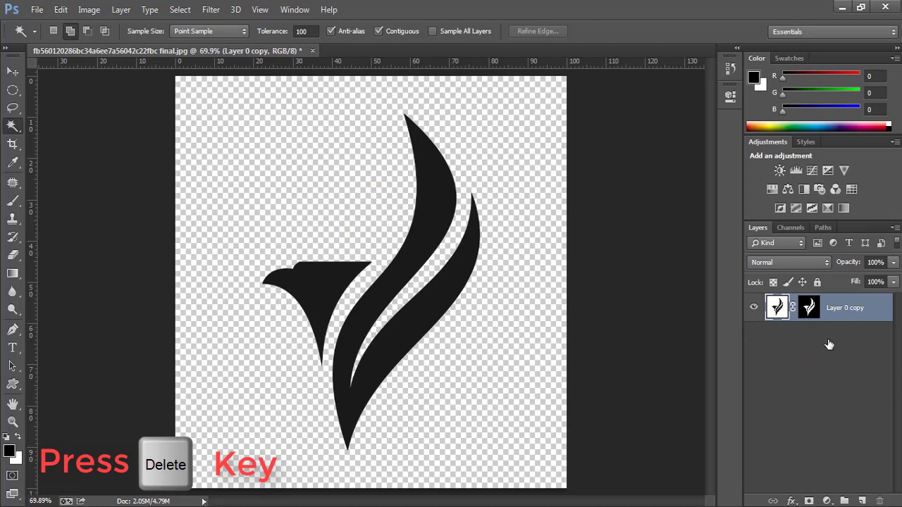
- Apply the layer mask permanently to Layer 0 copy
{"action": "left_click", "coordinate": [808, 308]}
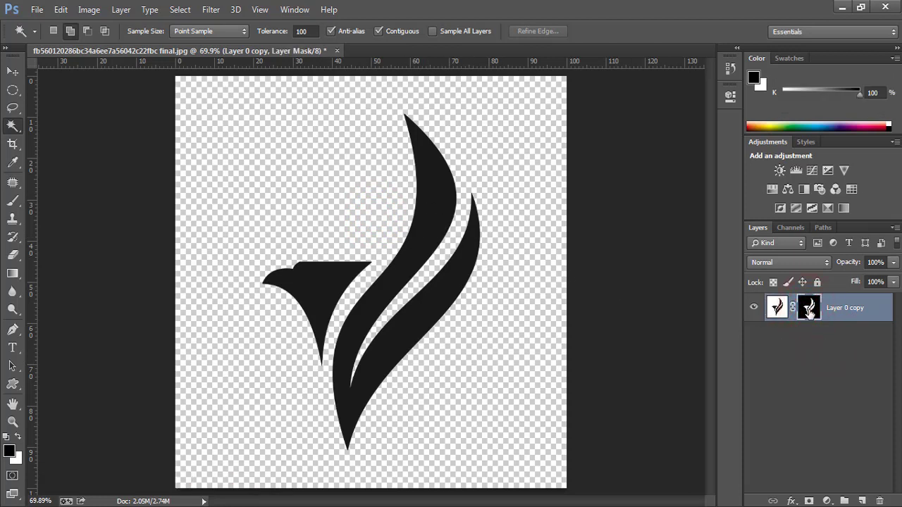
{"action": "right_click", "coordinate": [808, 310]}
{"action": "left_click", "coordinate": [770, 356]}
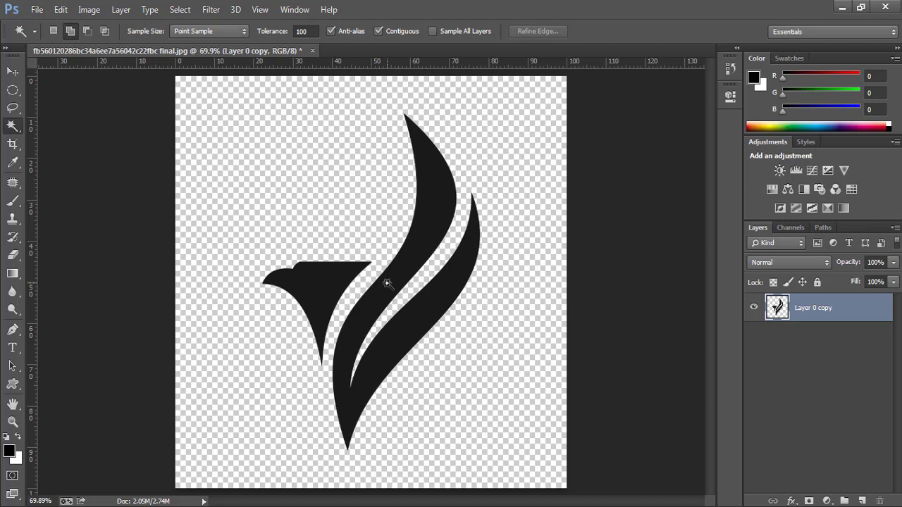
- Create a new 1280 × 720 pixel document named Logo and switch to it
{"action": "key", "text": "ctrl+n"}
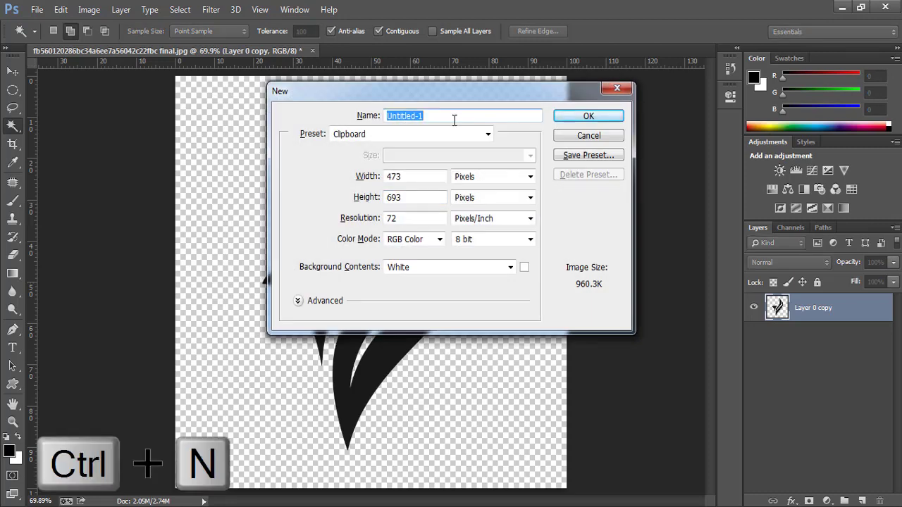
{"action": "type", "text": "Lo"}
{"action": "key", "text": "Tab"}
{"action": "key", "text": "Tab"}
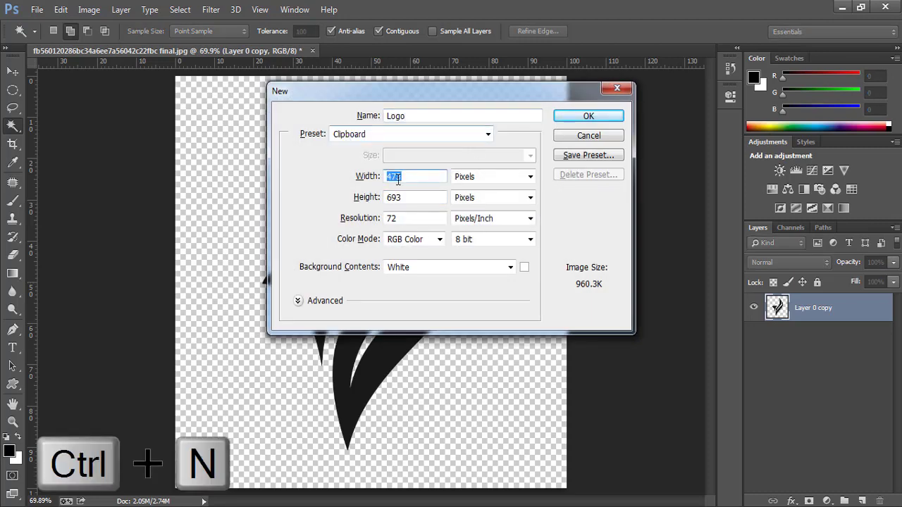
{"action": "type", "text": "1280"}
{"action": "double_click", "coordinate": [413, 195]}
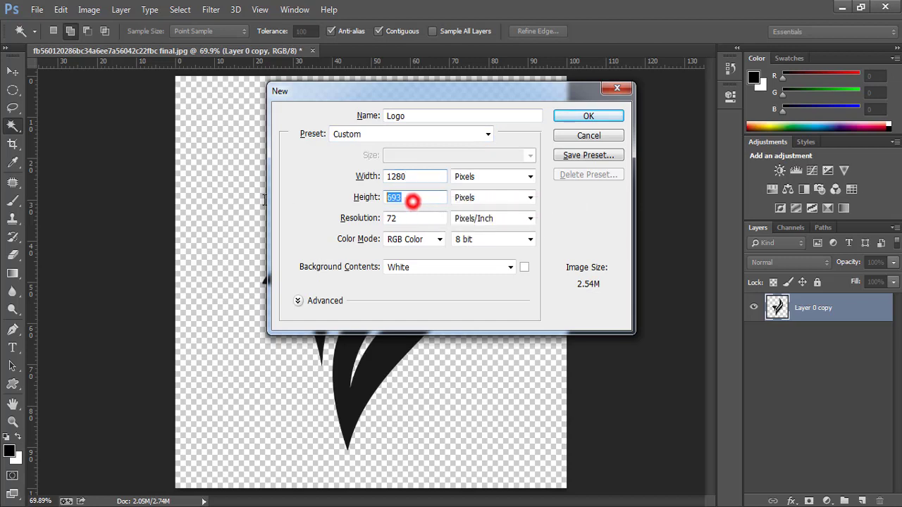
{"action": "type", "text": "720"}
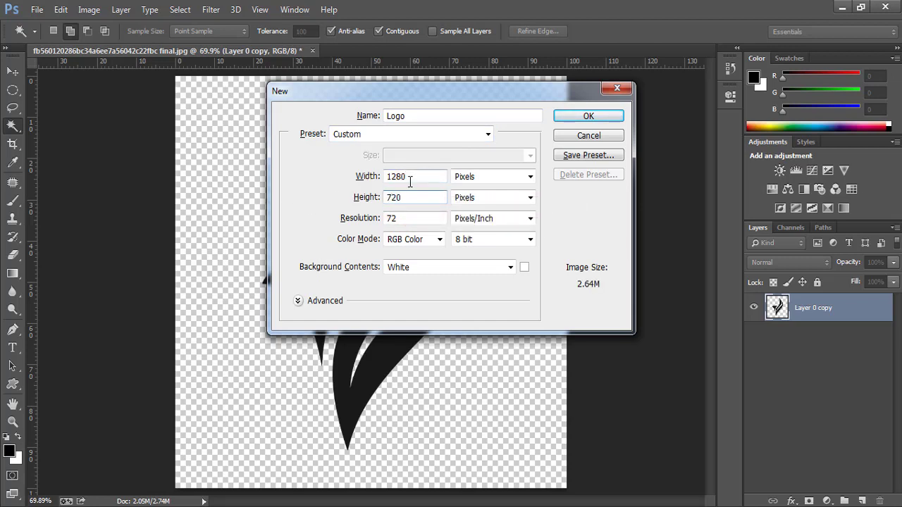
{"action": "left_click", "coordinate": [585, 115]}
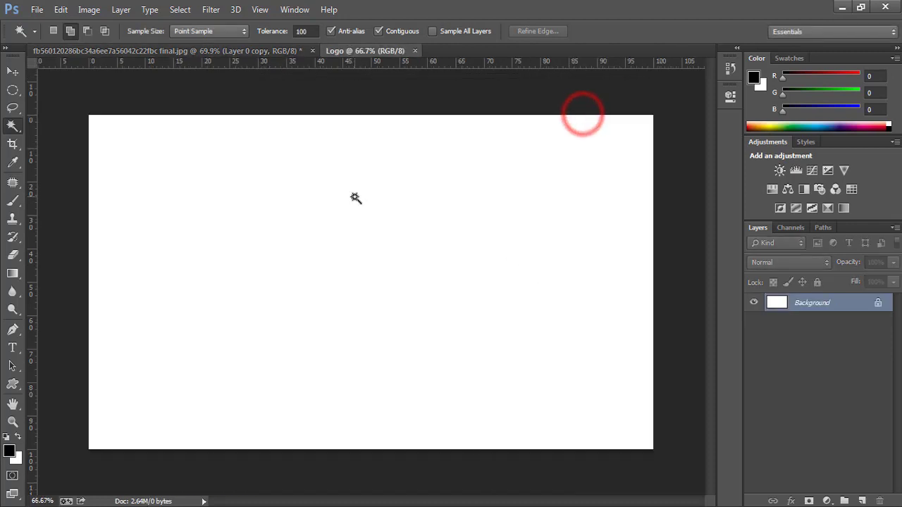
{"action": "left_click", "coordinate": [152, 50]}
- Unlock the Logo background, then copy the whole bird image and paste it into Logo
{"action": "left_click", "coordinate": [367, 51]}
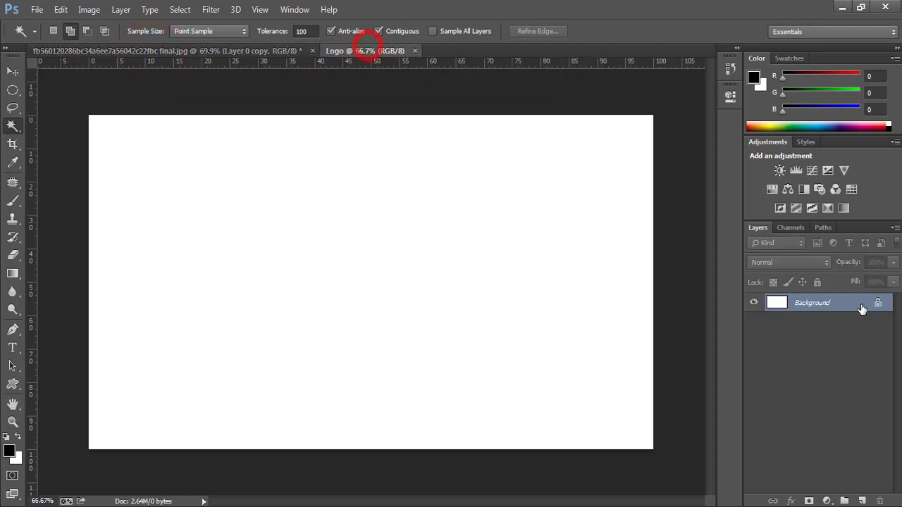
{"action": "left_click", "coordinate": [879, 303]}
{"action": "left_click", "coordinate": [131, 51]}
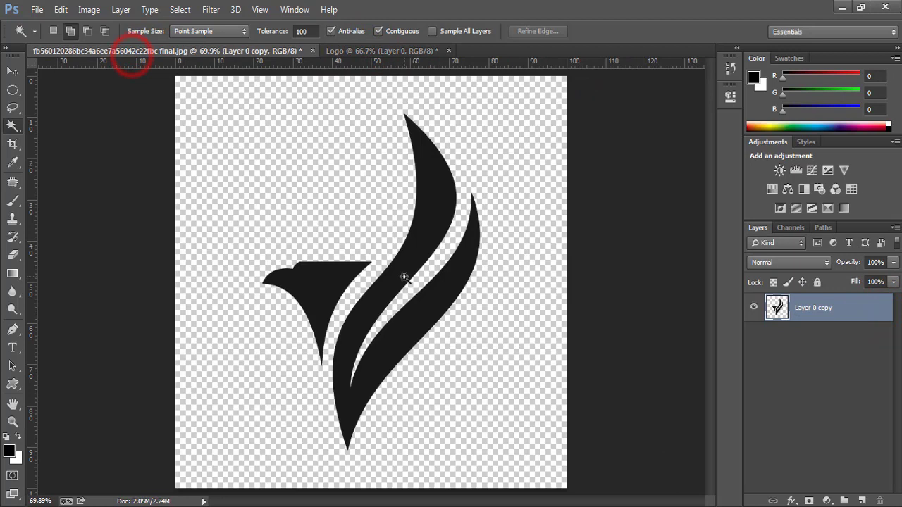
{"action": "key", "text": "ctrl+a"}
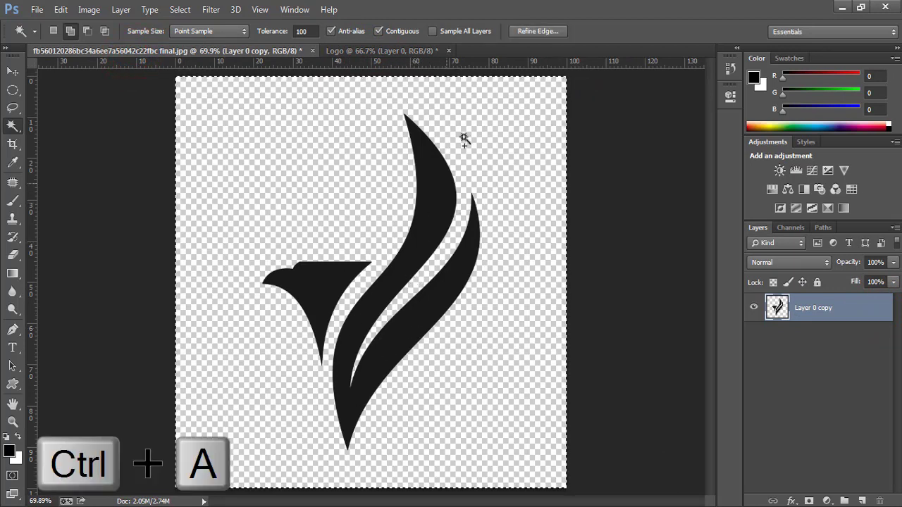
{"action": "key", "text": "ctrl+c"}
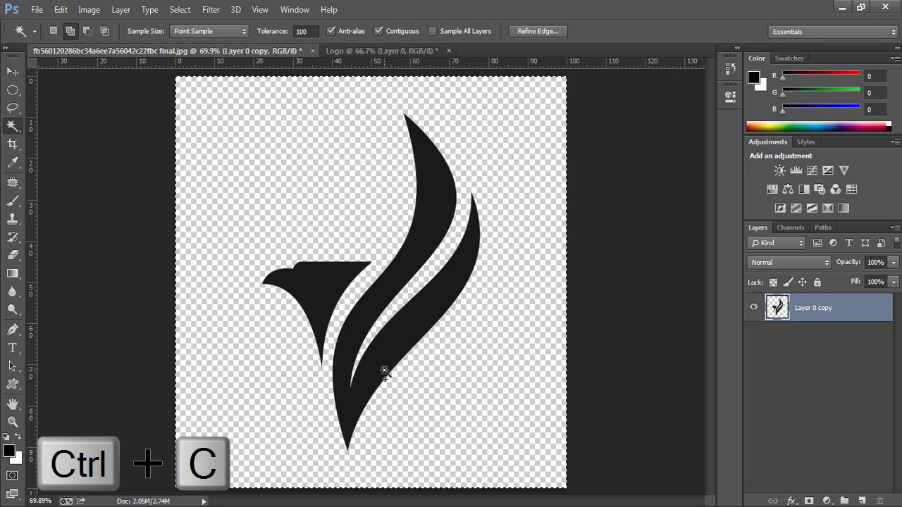
{"action": "left_click", "coordinate": [362, 49]}
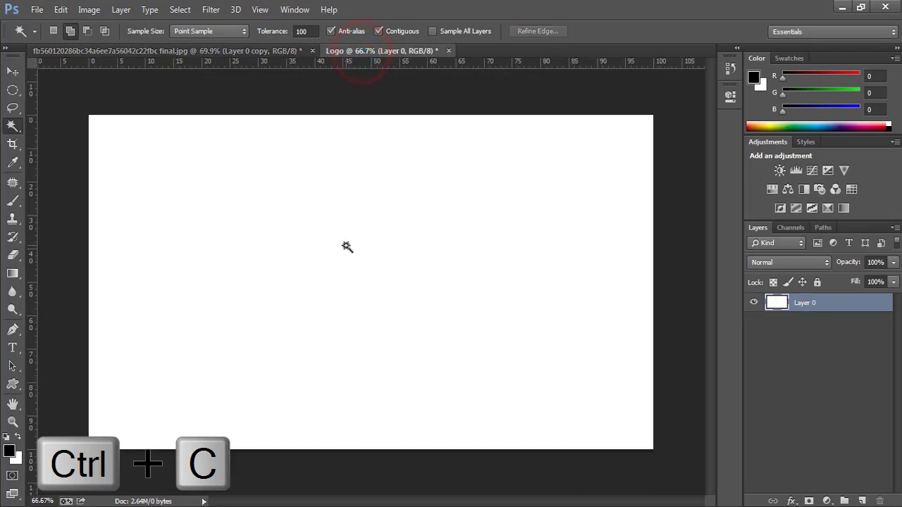
{"action": "key", "text": "ctrl+v"}
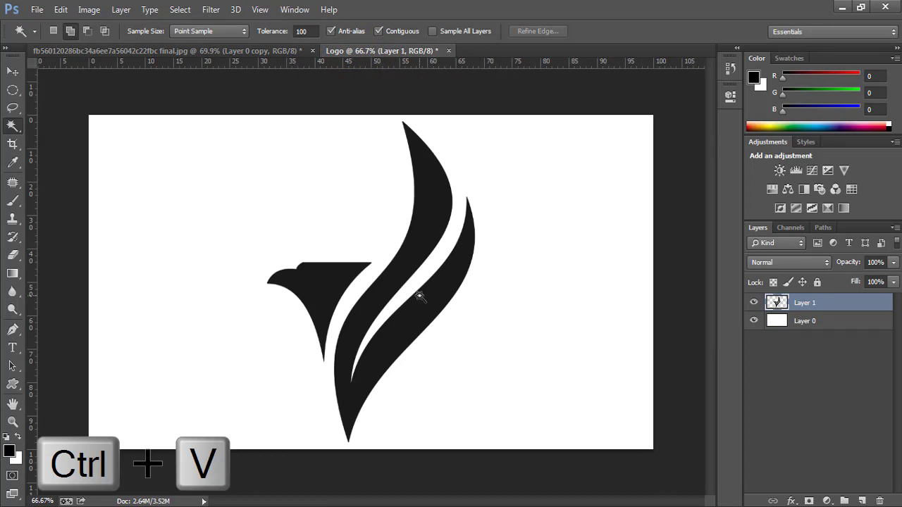
- Scale the pasted bird down proportionally to about 86% and fit the canvas on screen
{"action": "key", "text": "ctrl+t"}
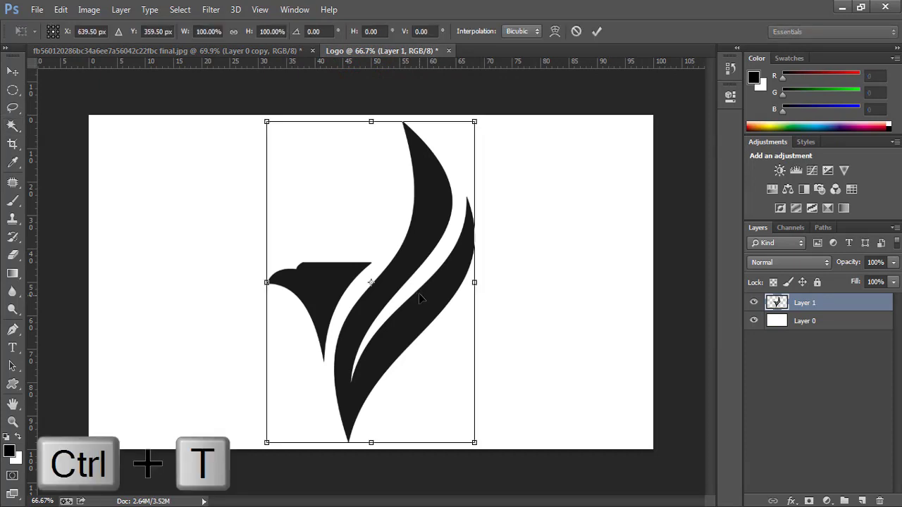
{"action": "left_click_drag", "start_coordinate": [474, 121], "coordinate": [455, 149]}
{"action": "key", "text": "alt+shift"}
{"action": "left_click", "coordinate": [599, 31]}
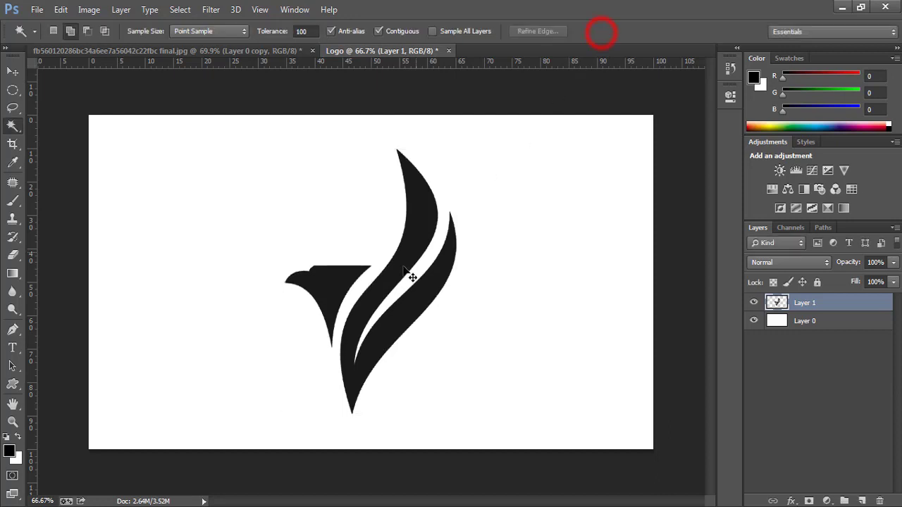
{"action": "left_click", "coordinate": [402, 261]}
{"action": "left_click", "coordinate": [402, 265]}
{"action": "right_click", "coordinate": [399, 244]}
{"action": "left_click", "coordinate": [400, 244]}
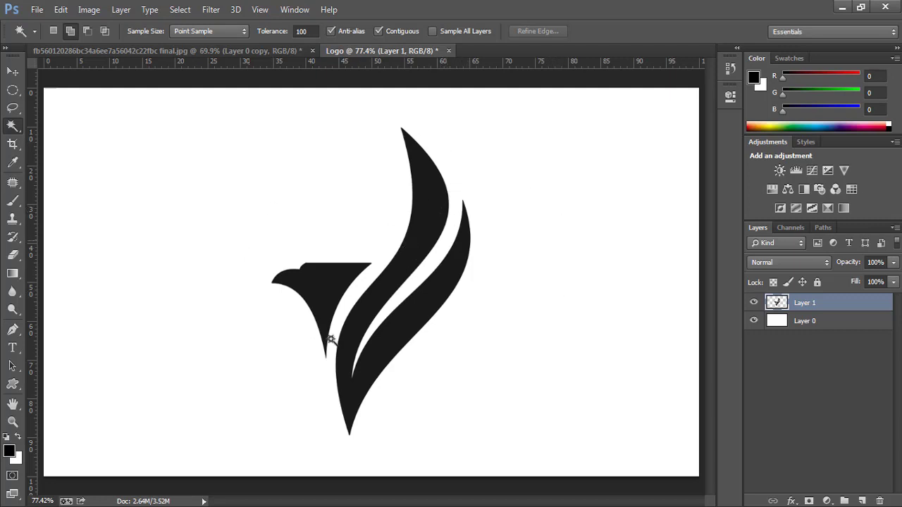
- With Layer 1 hidden, Magic Wand and delete Layer 0's white, then reshow and select Layer 1
{"action": "left_click", "coordinate": [753, 302]}
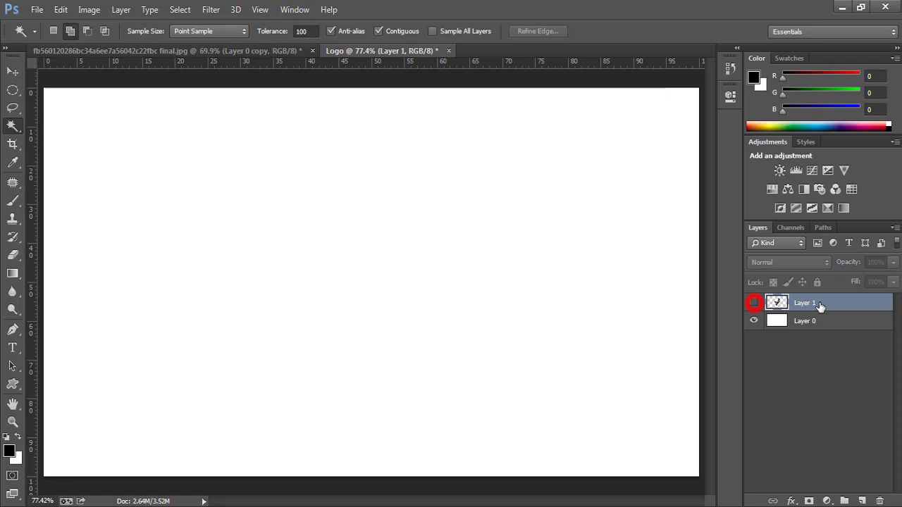
{"action": "left_click", "coordinate": [805, 322]}
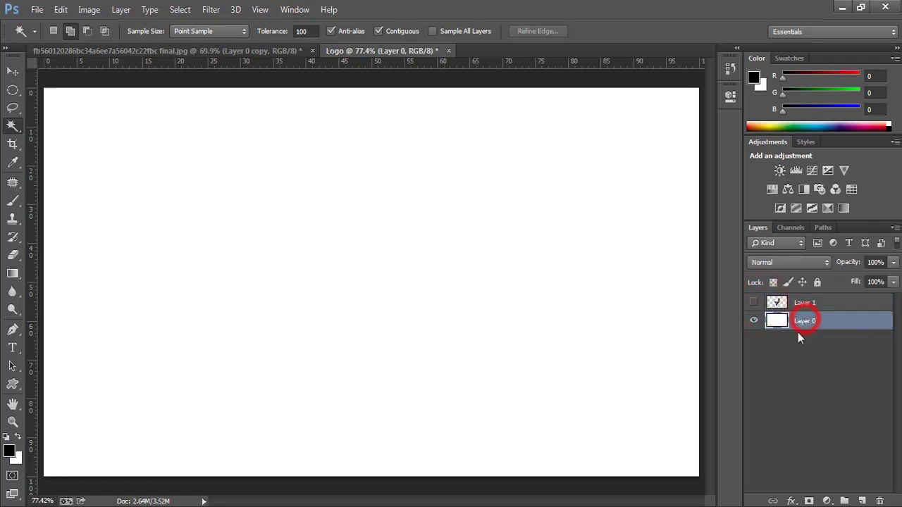
{"action": "left_click", "coordinate": [13, 125]}
{"action": "left_click", "coordinate": [371, 236]}
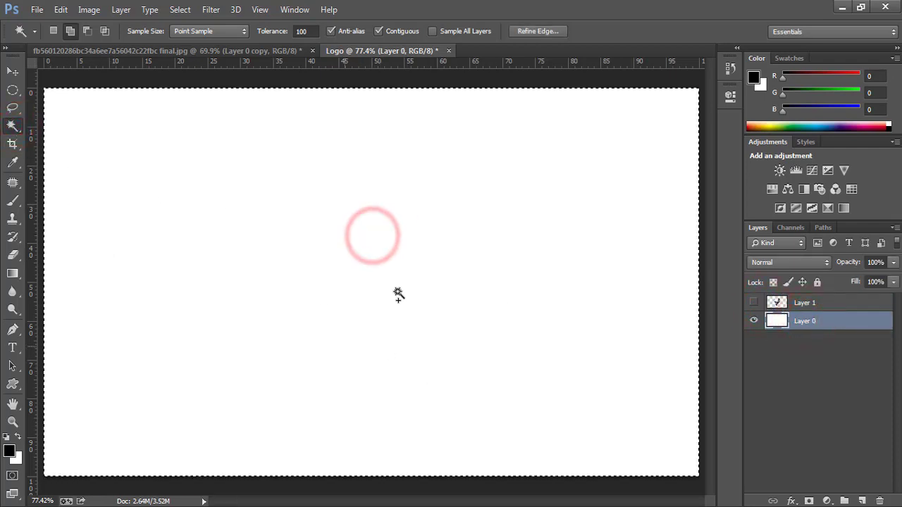
{"action": "key", "text": "Delete"}
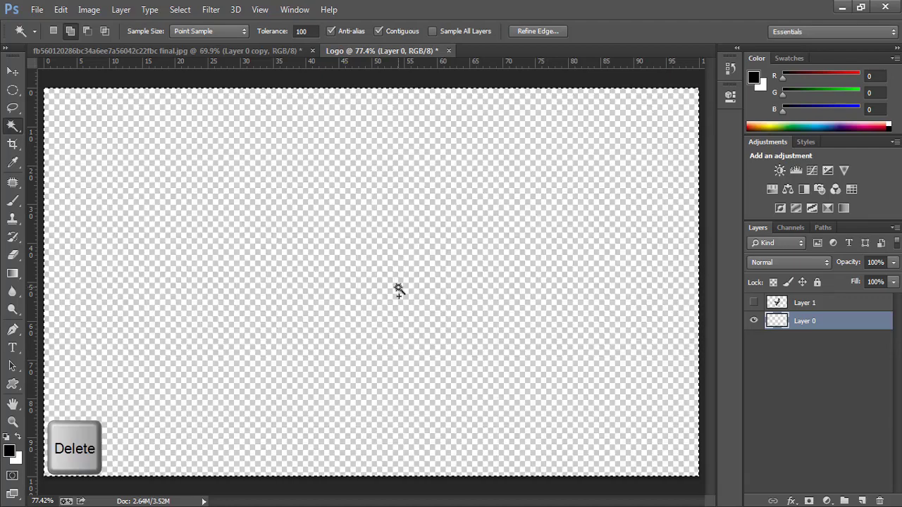
{"action": "key", "text": "ctrl+d"}
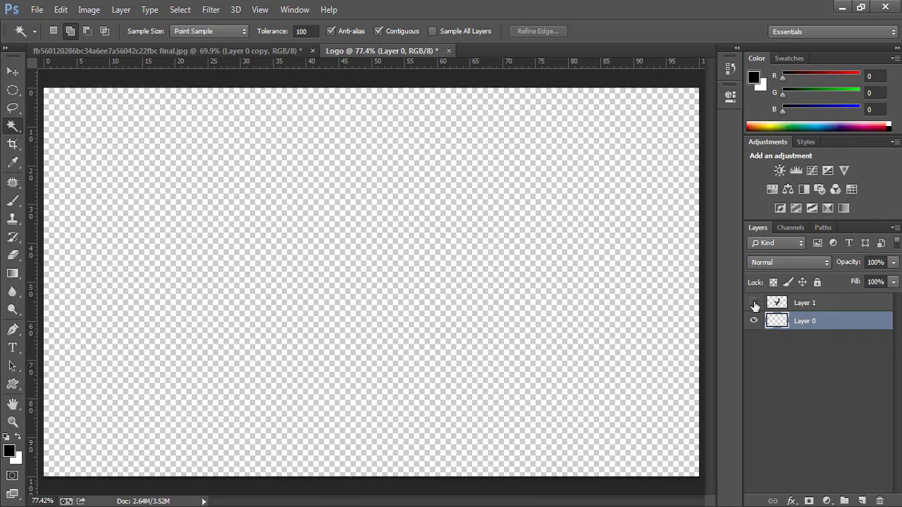
{"action": "left_click", "coordinate": [754, 303]}
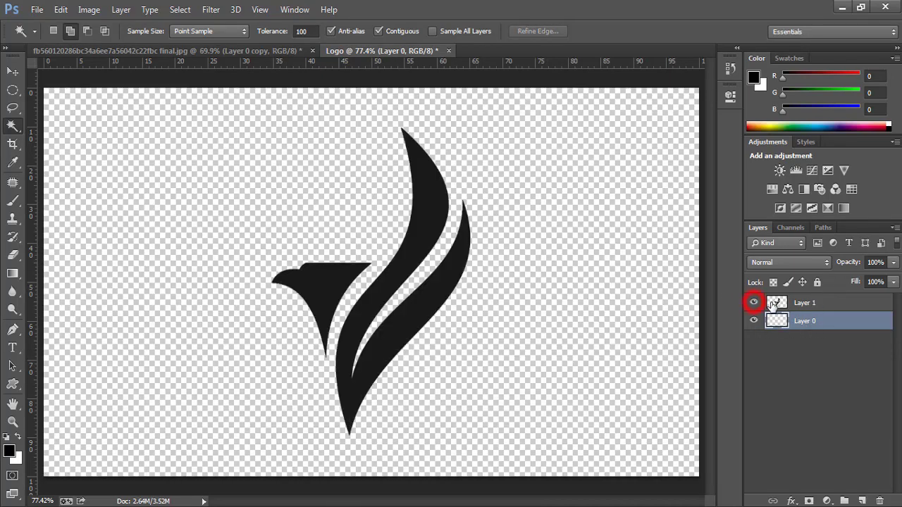
{"action": "left_click", "coordinate": [824, 305]}
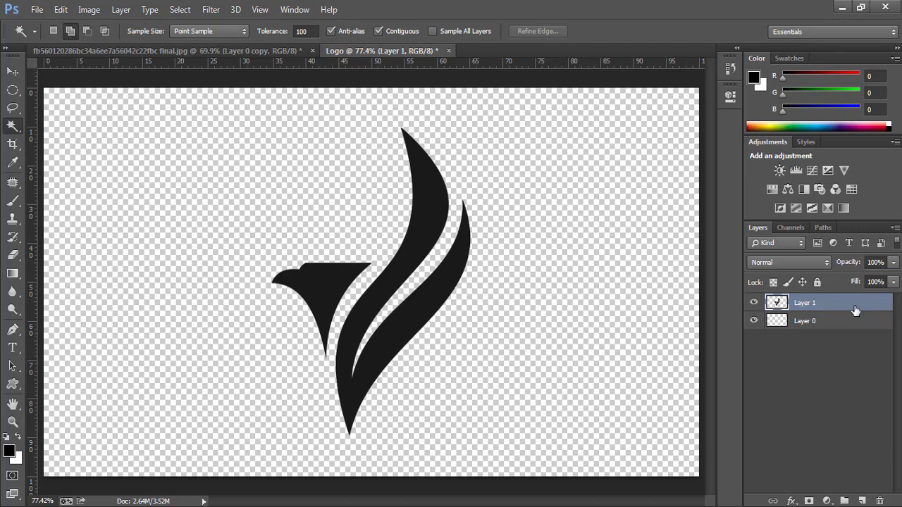
- Give Layer 1 a Gradient Overlay layer style using the blue-yellow-blue preset
{"action": "double_click", "coordinate": [888, 310]}
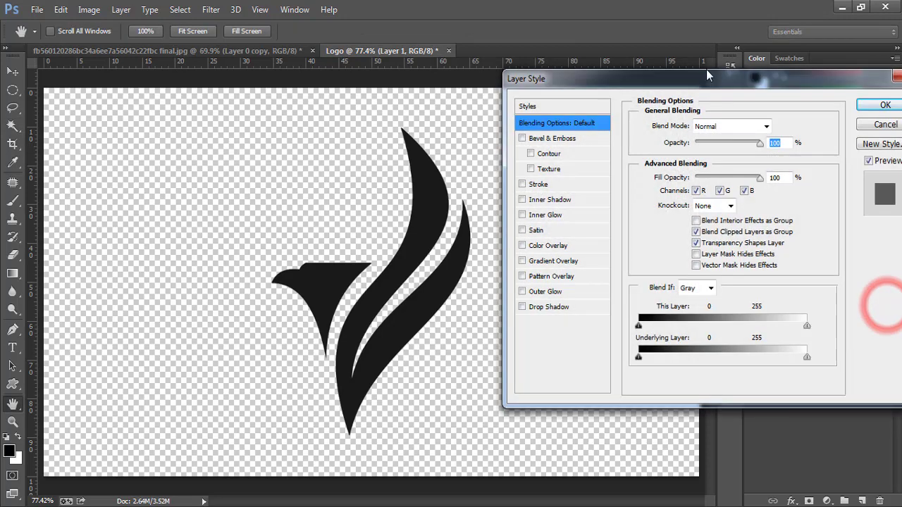
{"action": "left_click_drag", "start_coordinate": [707, 75], "coordinate": [681, 104]}
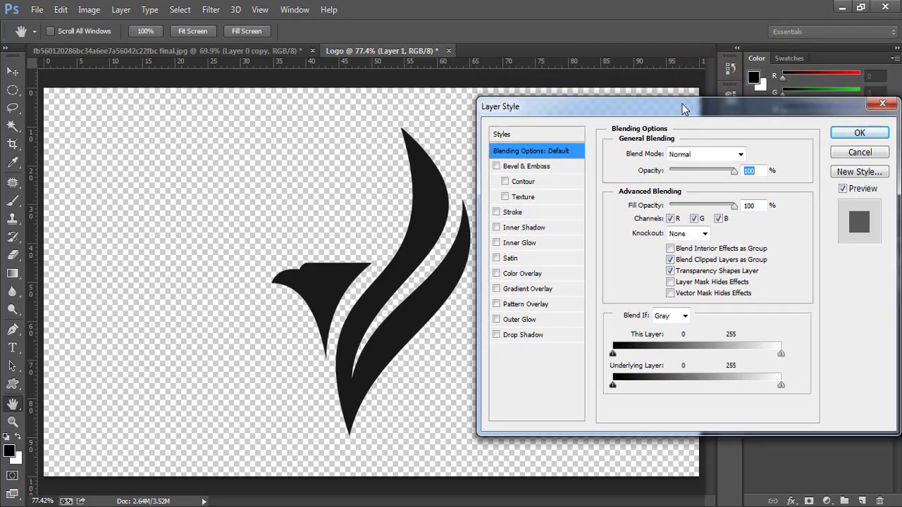
{"action": "left_click_drag", "start_coordinate": [682, 107], "coordinate": [683, 107]}
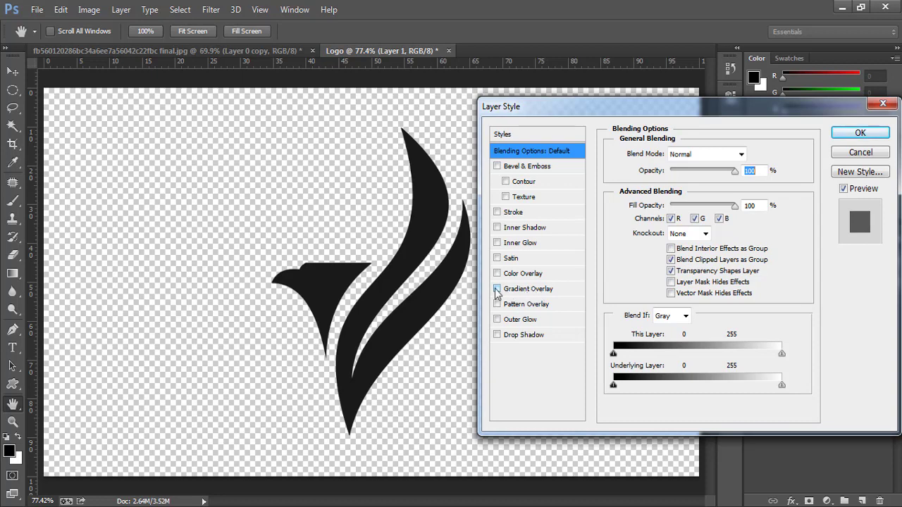
{"action": "left_click", "coordinate": [536, 292]}
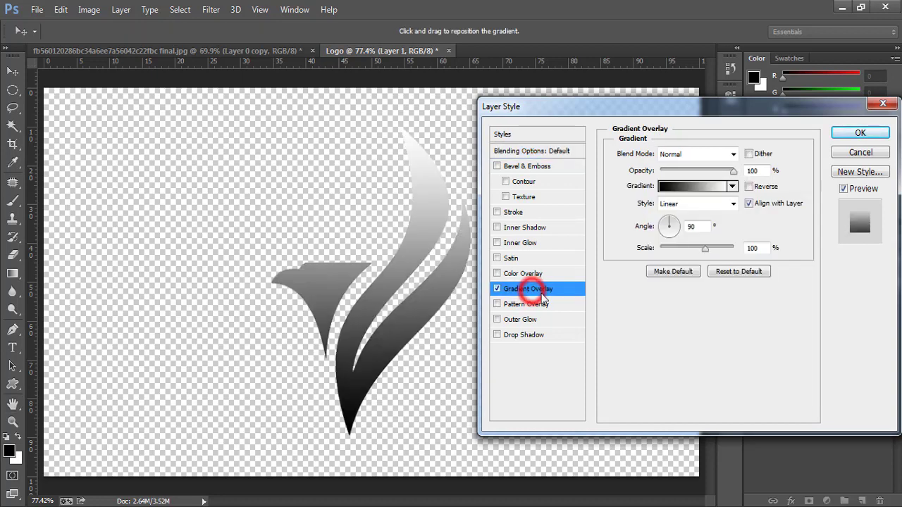
{"action": "left_click_drag", "start_coordinate": [715, 103], "coordinate": [724, 107]}
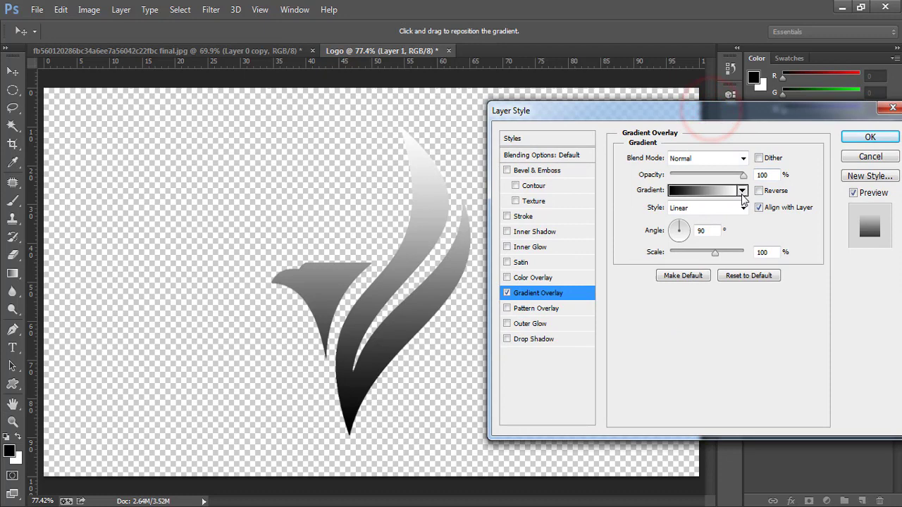
{"action": "left_click", "coordinate": [742, 190]}
{"action": "left_click", "coordinate": [642, 240]}
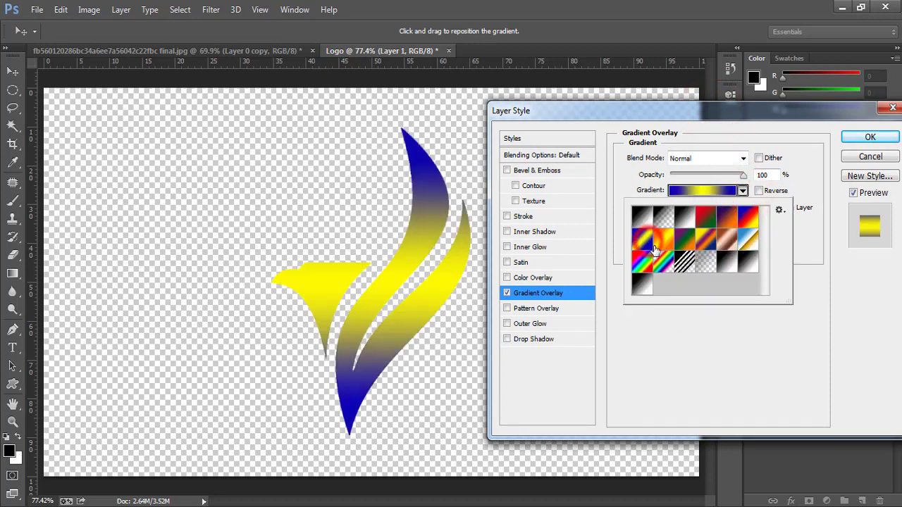
{"action": "left_click_drag", "start_coordinate": [774, 115], "coordinate": [765, 112]}
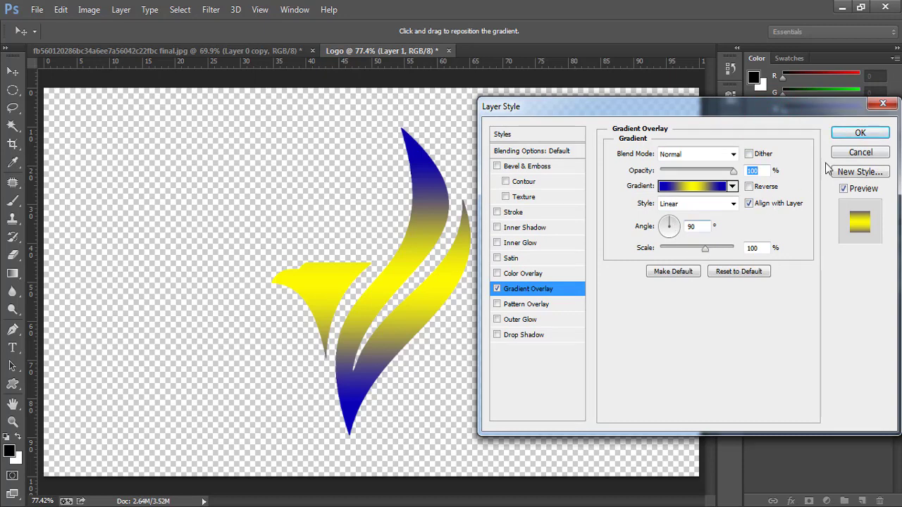
- Confirm the overlay, fit the canvas on screen, and make Layer 1 a New 3D Extrusion
{"action": "left_click", "coordinate": [854, 133]}
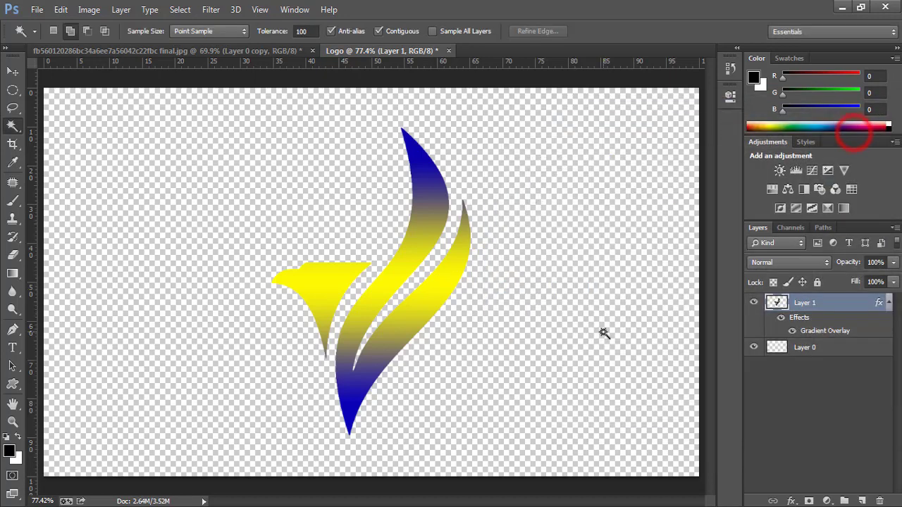
{"action": "left_click", "coordinate": [890, 303]}
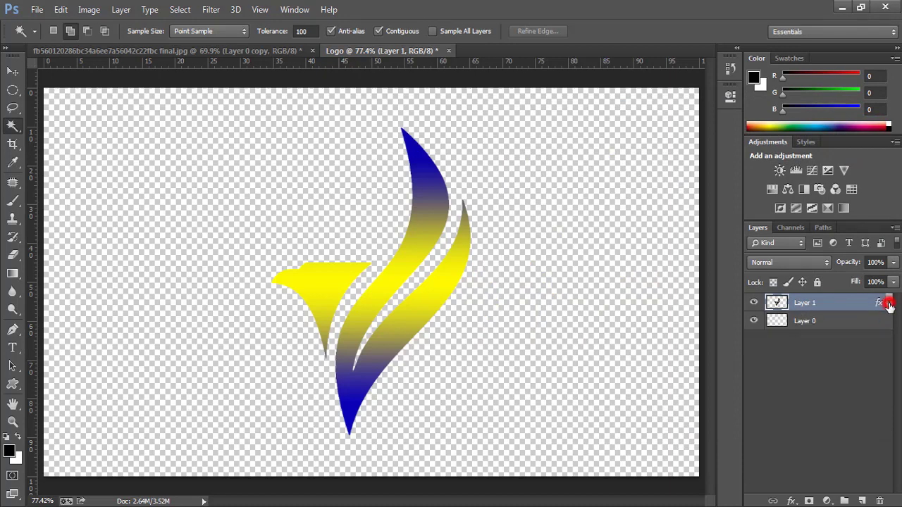
{"action": "left_click", "coordinate": [502, 273], "text": "alt+space"}
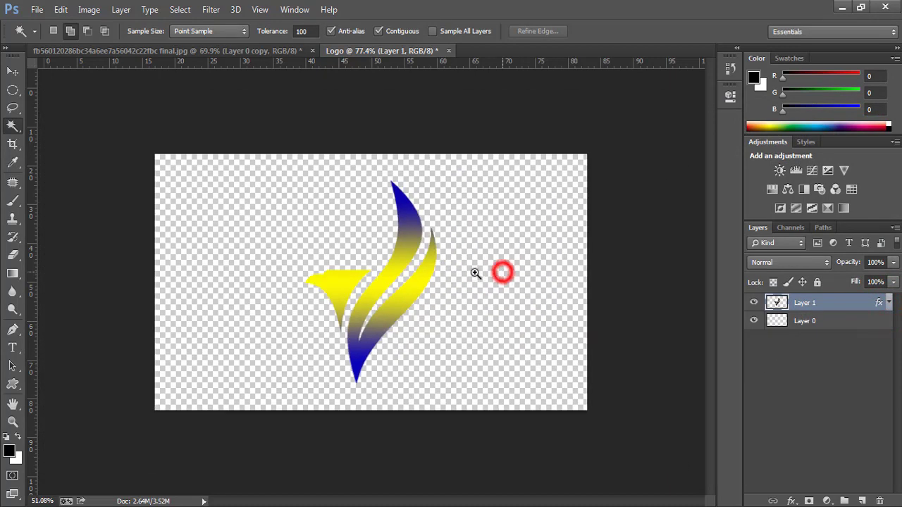
{"action": "right_click", "coordinate": [374, 249]}
{"action": "left_click", "coordinate": [394, 258]}
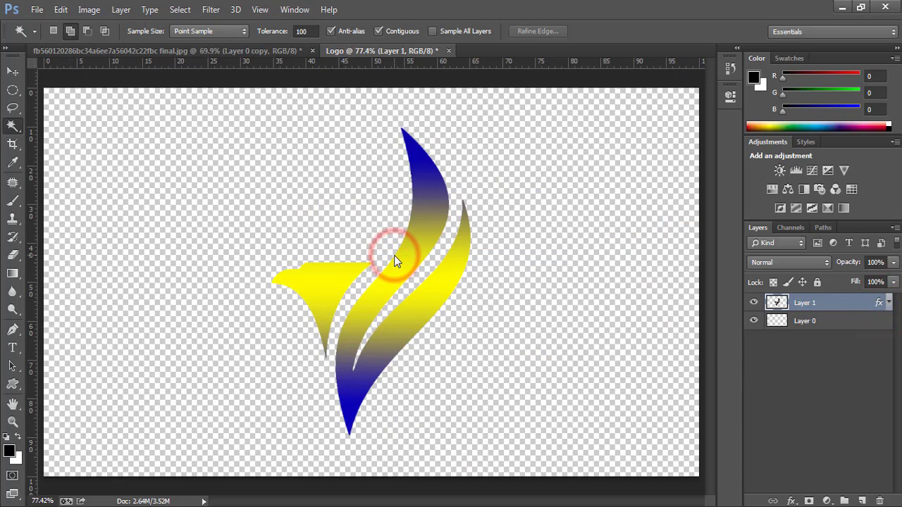
{"action": "right_click", "coordinate": [876, 304]}
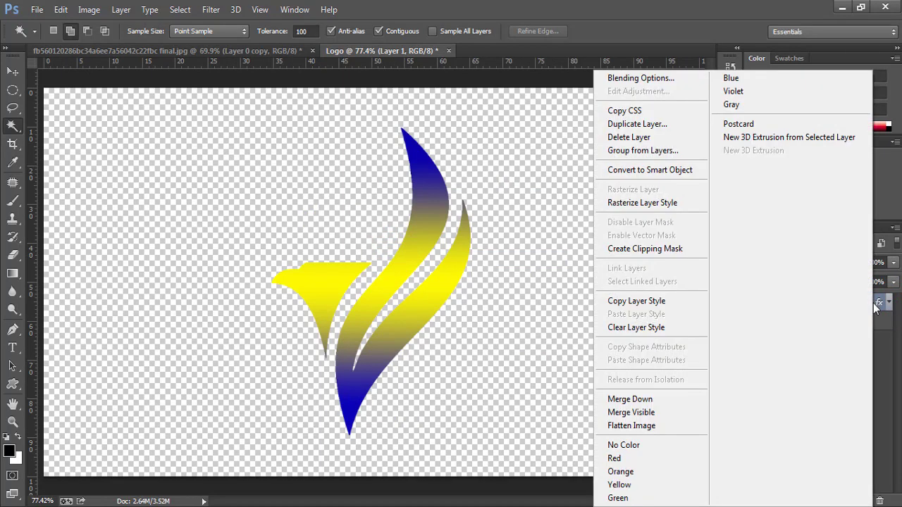
{"action": "left_click", "coordinate": [760, 137]}
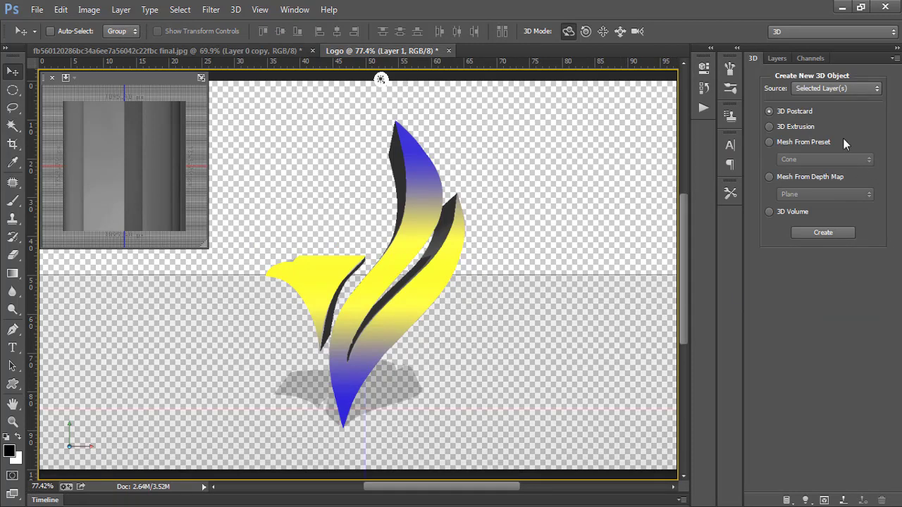
- Select Layer 1 Front Inflation Material in the 3D panel and open its properties
{"action": "left_click", "coordinate": [775, 59]}
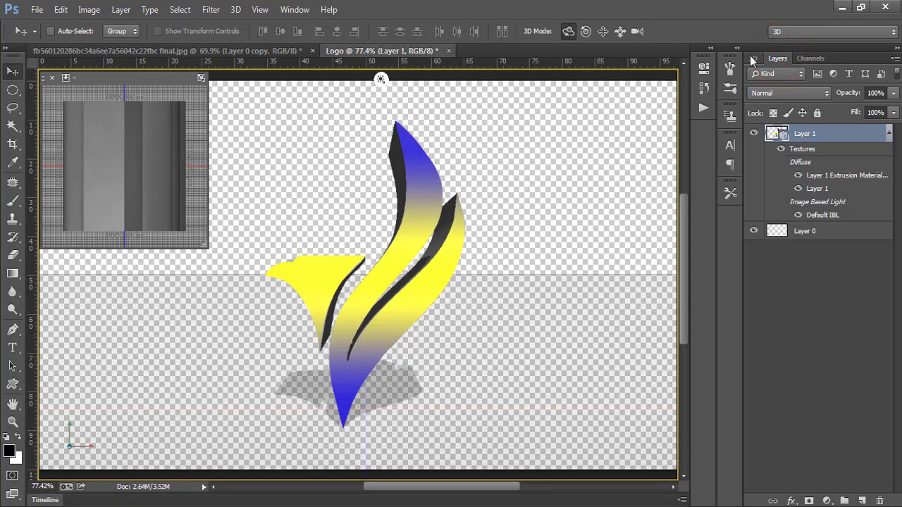
{"action": "left_click", "coordinate": [753, 58]}
{"action": "left_click", "coordinate": [776, 59]}
{"action": "left_click", "coordinate": [753, 59]}
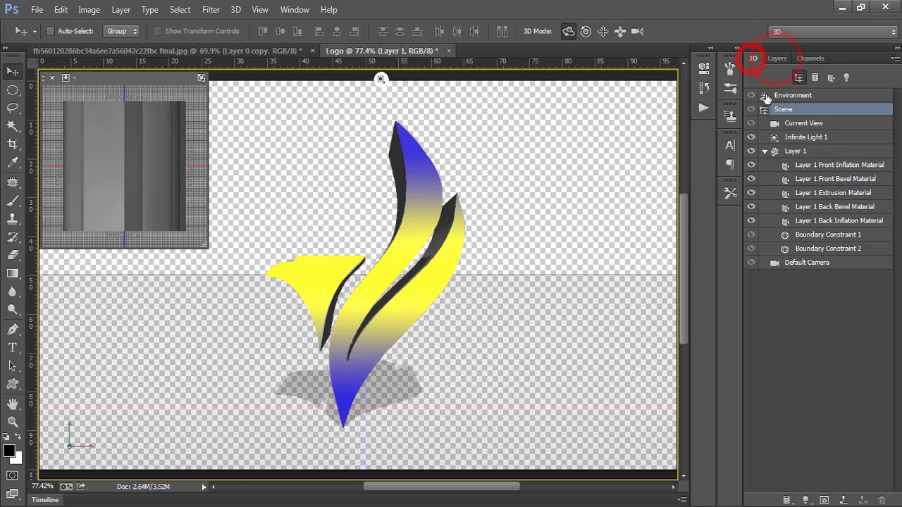
{"action": "left_click", "coordinate": [850, 168]}
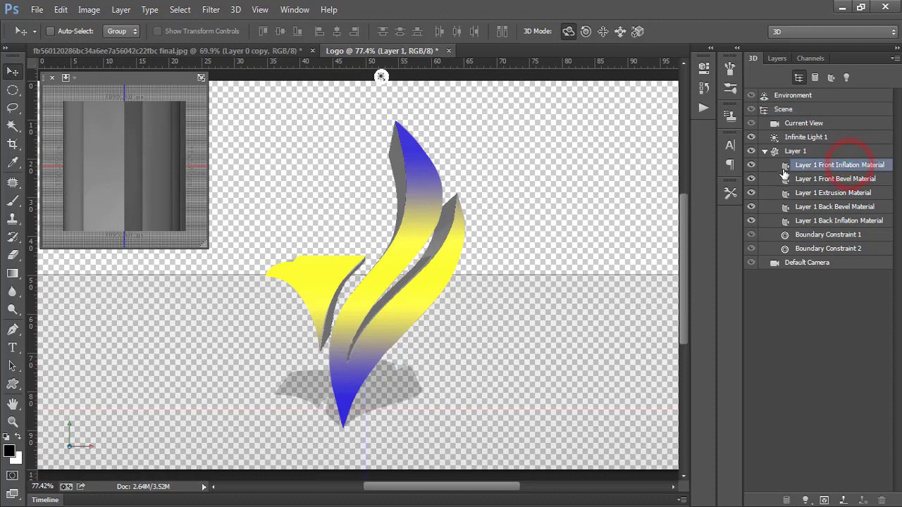
{"action": "left_click", "coordinate": [787, 167]}
{"action": "double_click", "coordinate": [787, 167]}
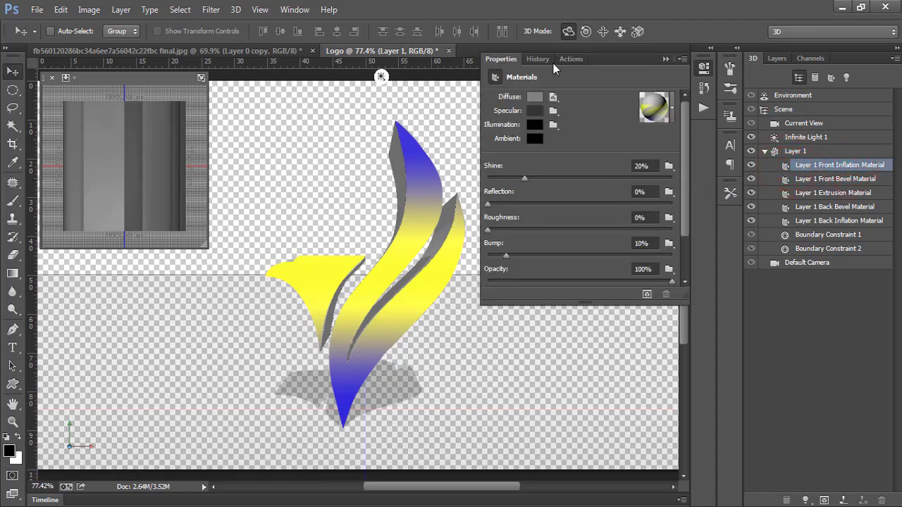
- Set the front inflation Diffuse colour to red (R 255, G 0, B 60)
{"action": "left_click", "coordinate": [533, 98]}
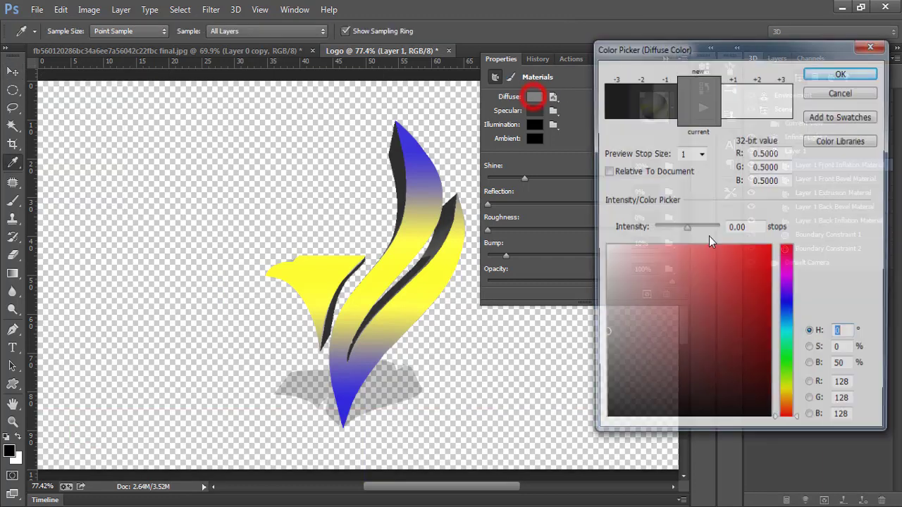
{"action": "left_click", "coordinate": [787, 331]}
{"action": "left_click", "coordinate": [750, 265]}
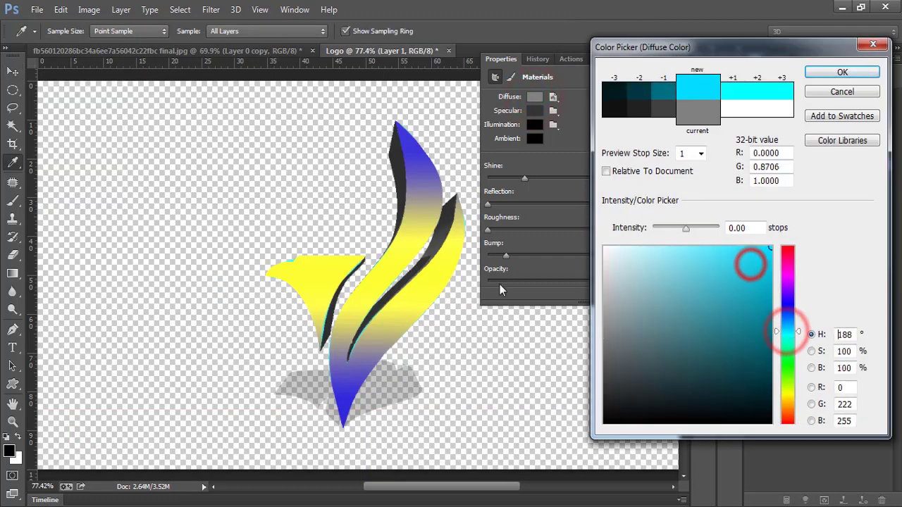
{"action": "left_click", "coordinate": [787, 247]}
{"action": "left_click", "coordinate": [787, 339]}
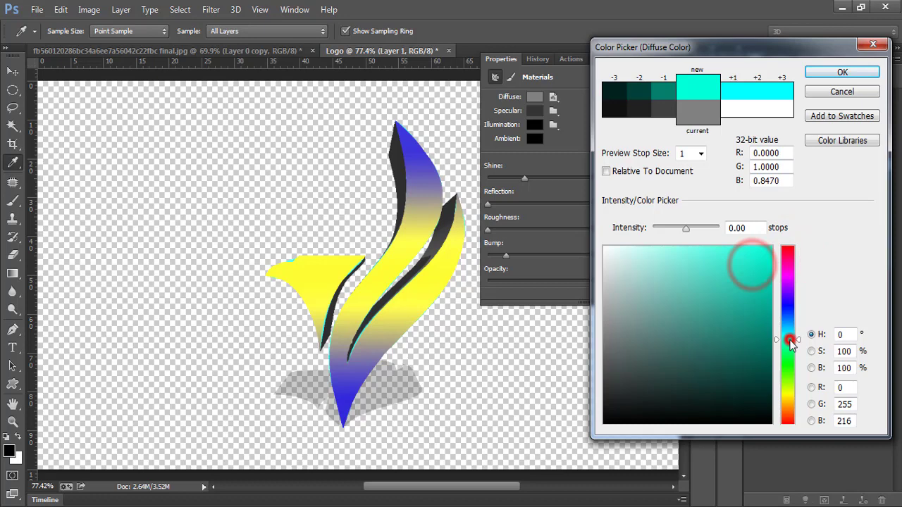
{"action": "left_click", "coordinate": [788, 365]}
{"action": "left_click", "coordinate": [787, 372]}
{"action": "left_click", "coordinate": [787, 248]}
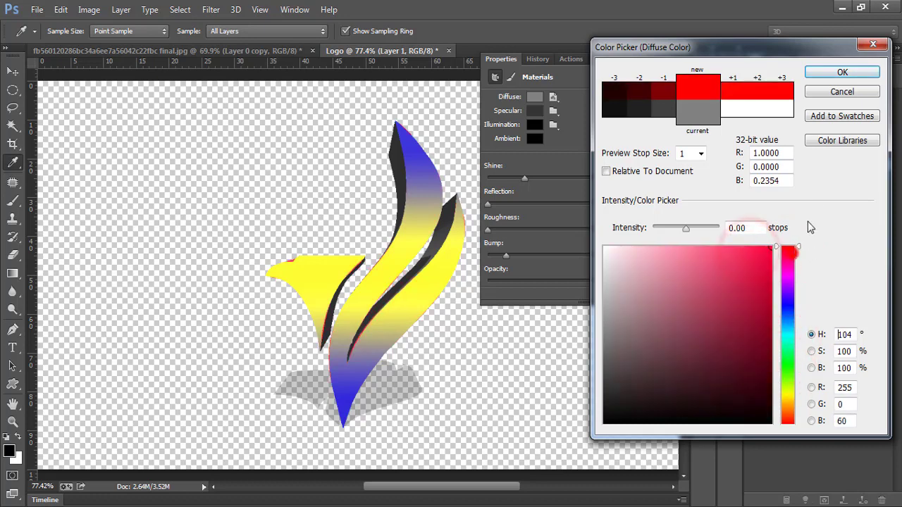
{"action": "left_click", "coordinate": [838, 72]}
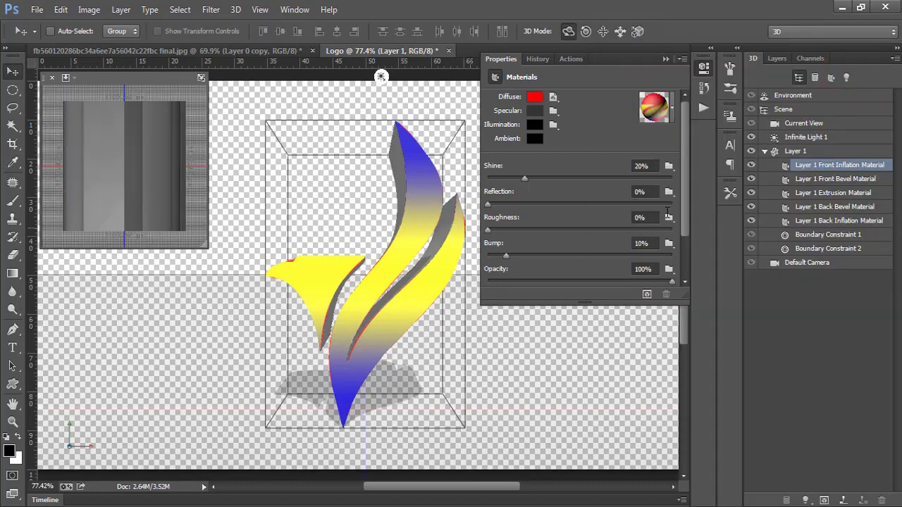
- Select Layer 1 Extrusion Material and try red as its Diffuse colour
{"action": "left_click", "coordinate": [839, 195]}
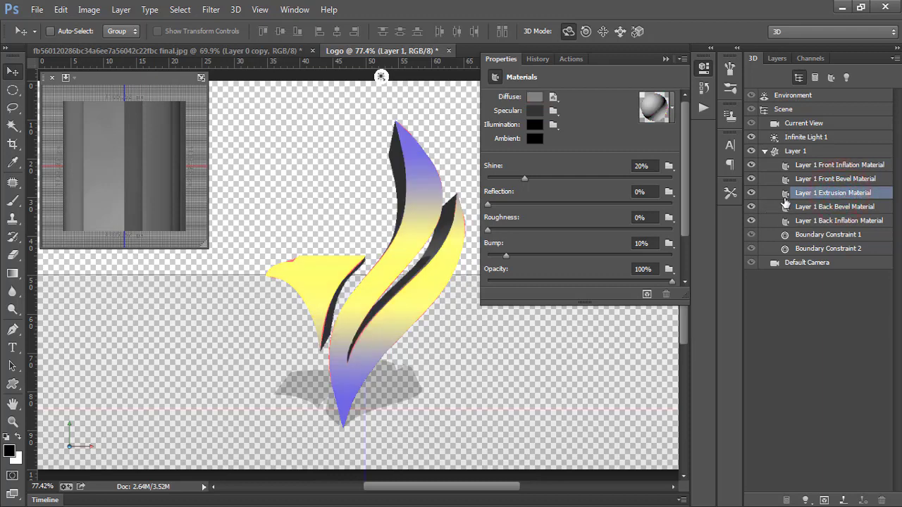
{"action": "left_click", "coordinate": [785, 199]}
{"action": "left_click", "coordinate": [534, 96]}
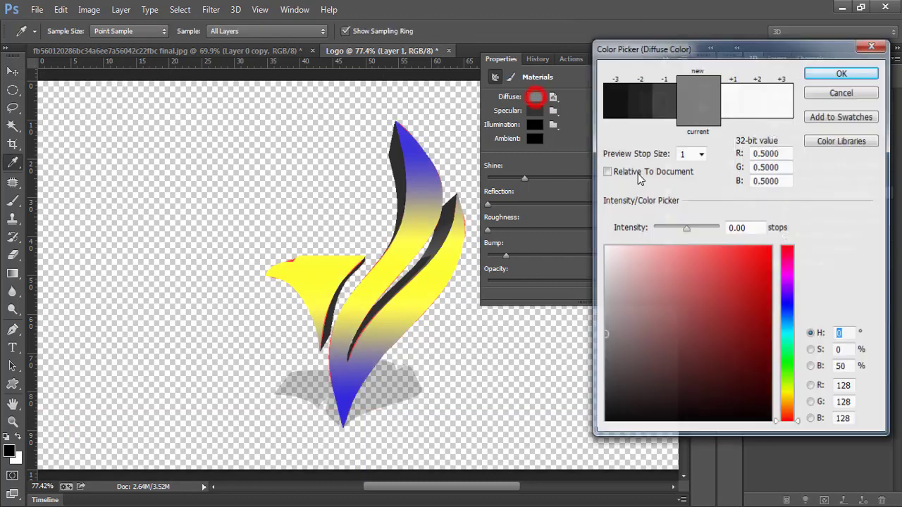
{"action": "left_click_drag", "start_coordinate": [754, 41], "coordinate": [747, 55]}
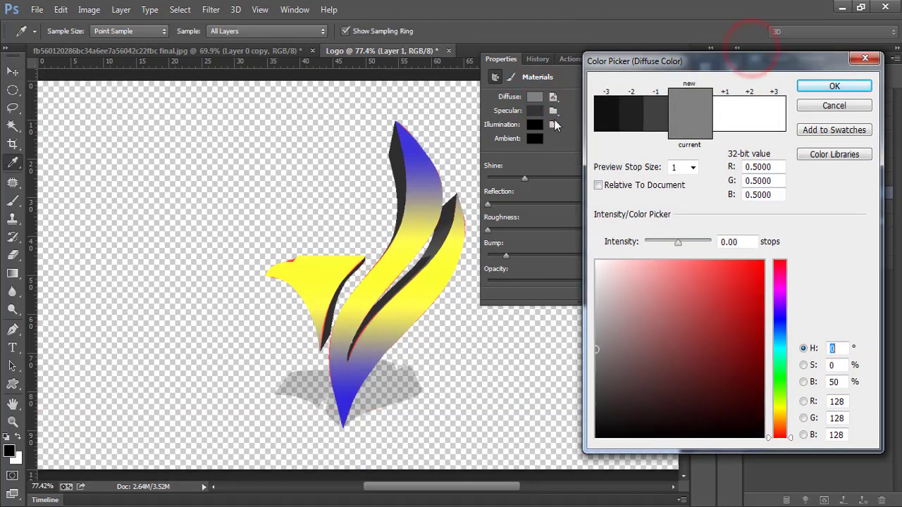
{"action": "left_click", "coordinate": [762, 263]}
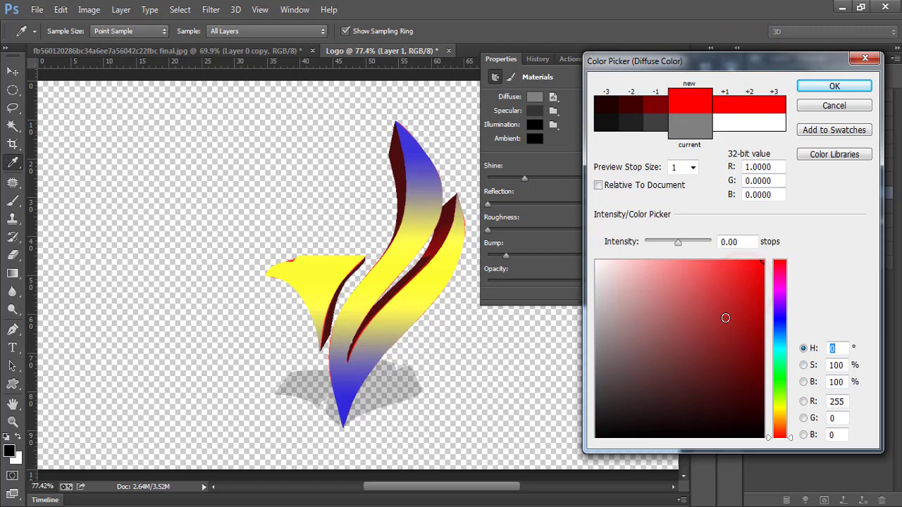
{"action": "left_click_drag", "start_coordinate": [703, 62], "coordinate": [634, 83]}
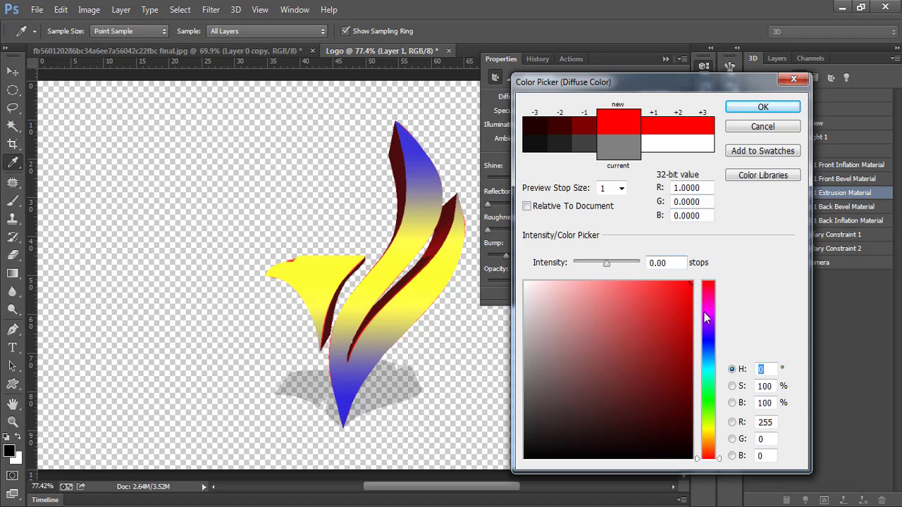
- Try blue and green, then set the extrusion Diffuse colour to cyan (R 0, G 255, B 246)
{"action": "left_click", "coordinate": [710, 344]}
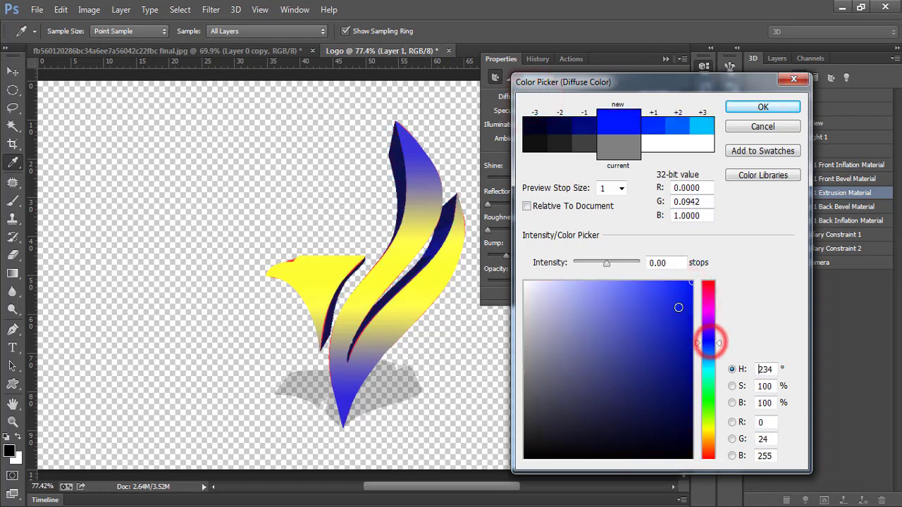
{"action": "left_click", "coordinate": [710, 372]}
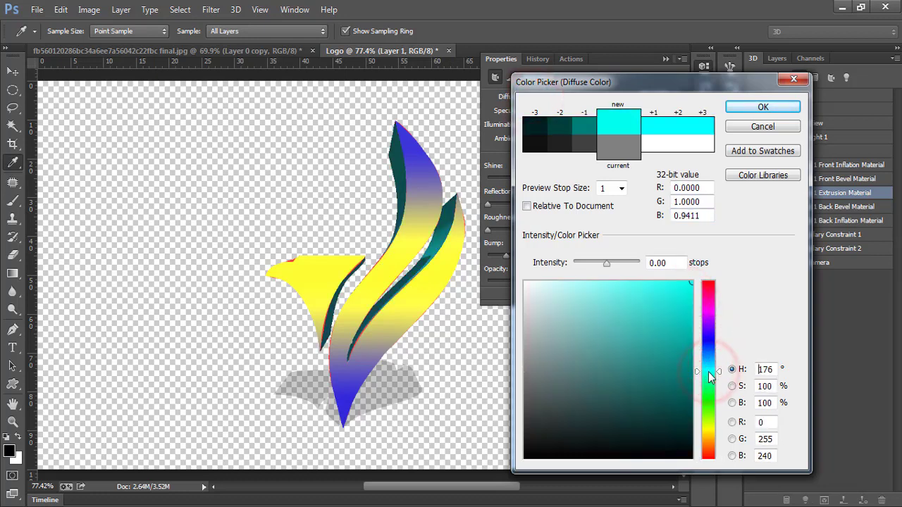
{"action": "left_click", "coordinate": [343, 339]}
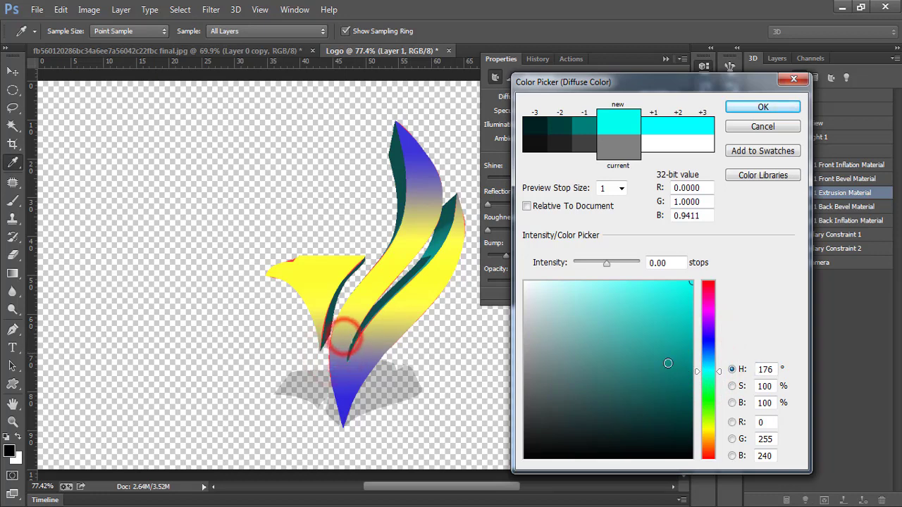
{"action": "left_click", "coordinate": [709, 399]}
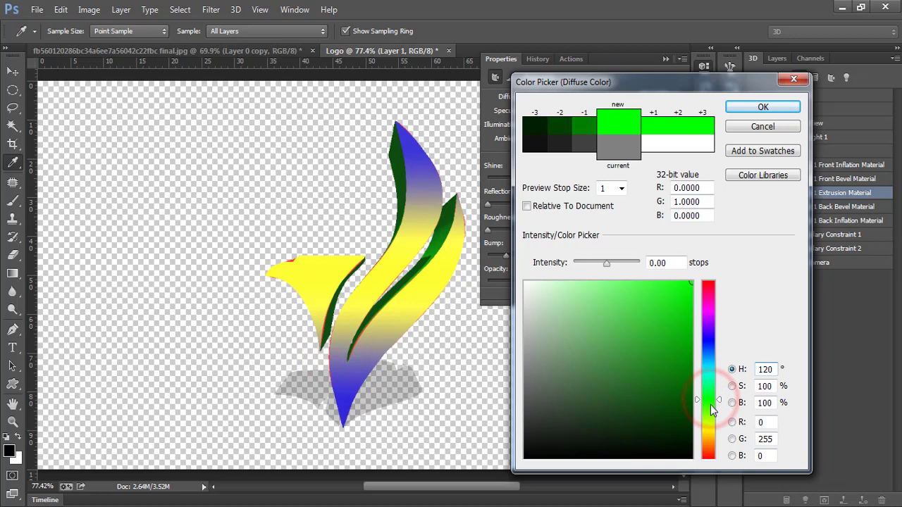
{"action": "left_click_drag", "start_coordinate": [712, 408], "coordinate": [709, 458]}
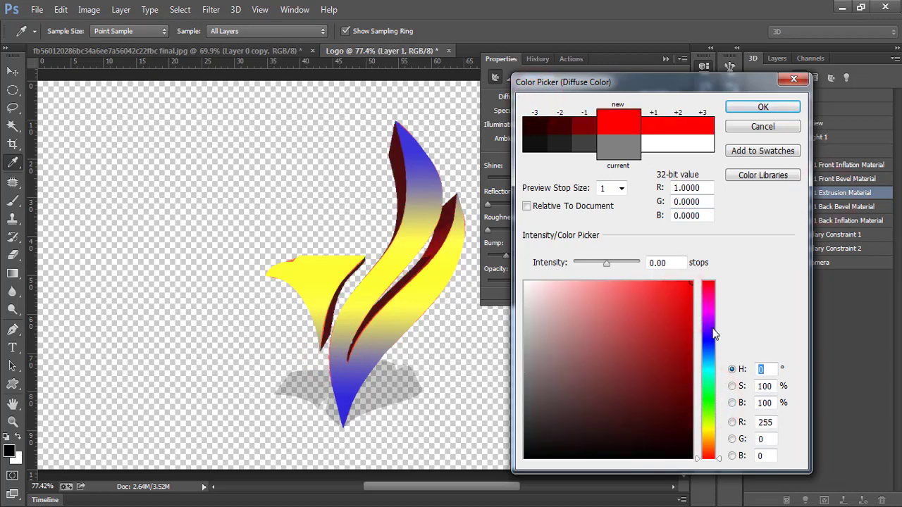
{"action": "left_click_drag", "start_coordinate": [714, 335], "coordinate": [719, 371]}
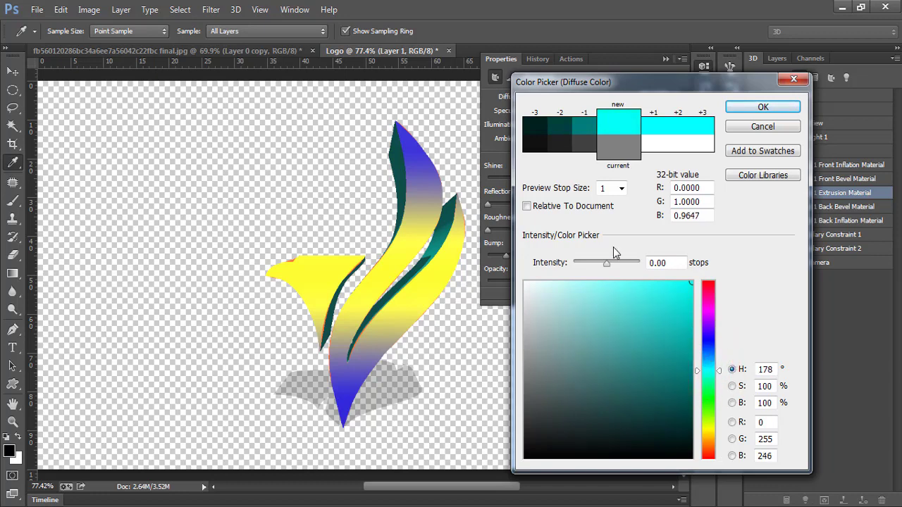
{"action": "left_click", "coordinate": [772, 109]}
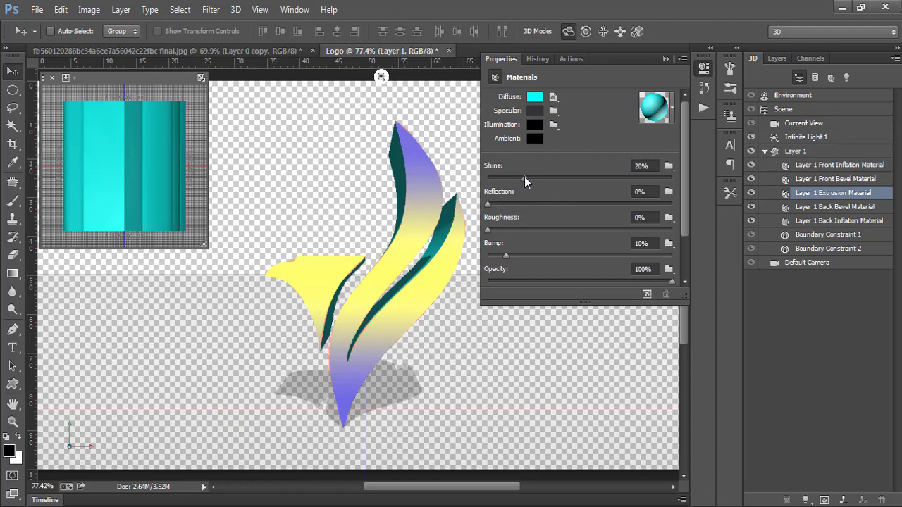
- Set Shine/Reflection to 24%/10% on the extrusion material and 21%/5% on the front inflation material
{"action": "left_click_drag", "start_coordinate": [525, 177], "coordinate": [531, 179]}
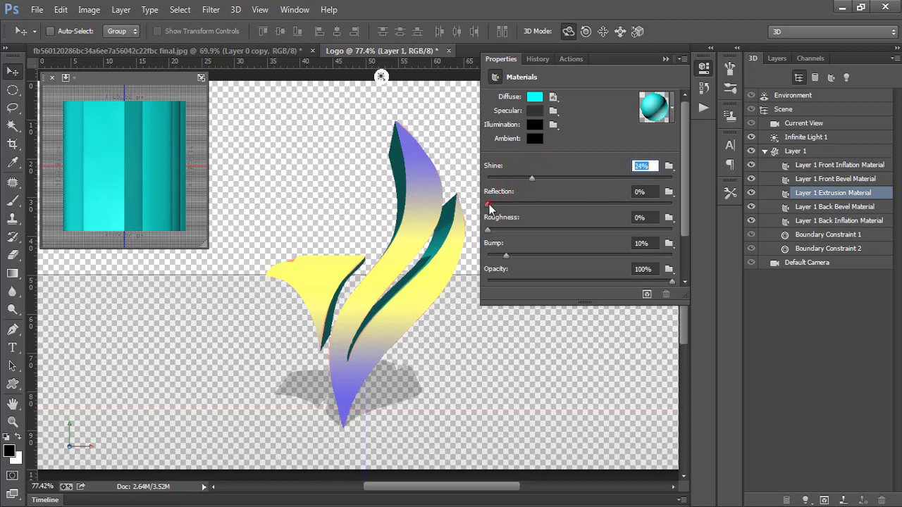
{"action": "left_click_drag", "start_coordinate": [490, 207], "coordinate": [506, 205]}
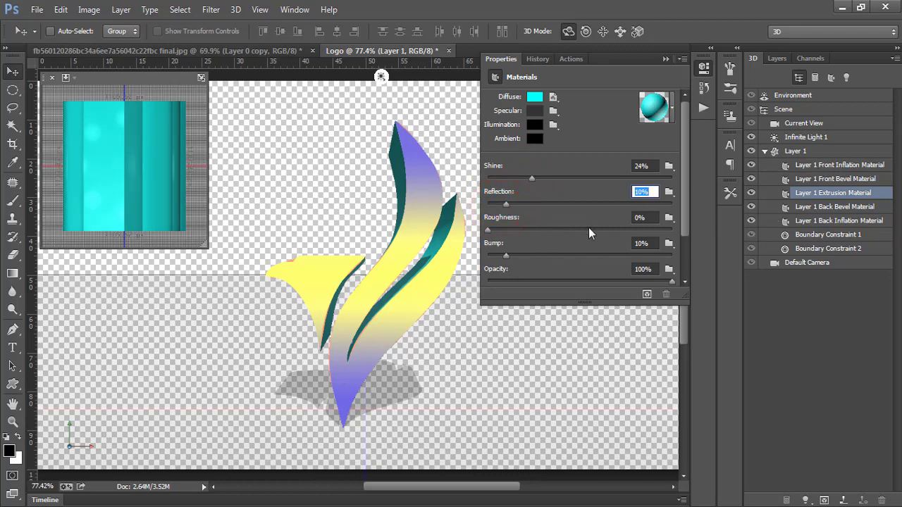
{"action": "left_click", "coordinate": [837, 165]}
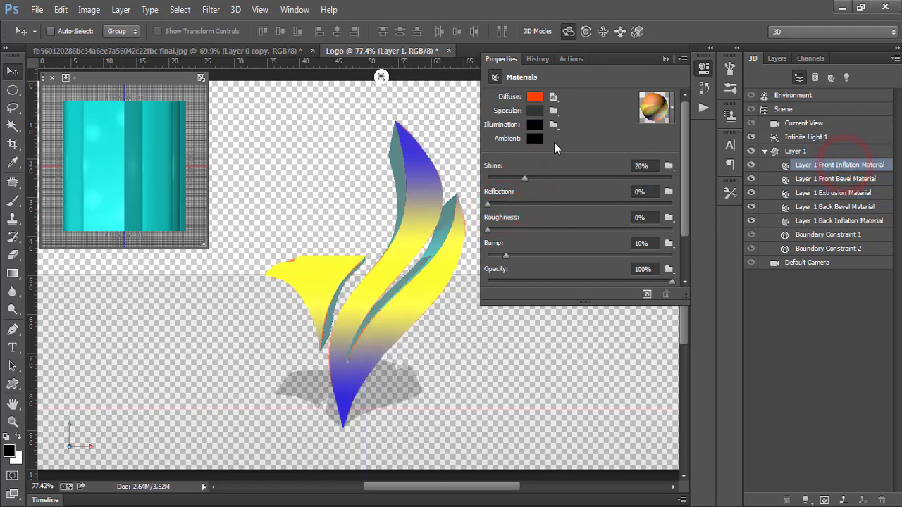
{"action": "left_click_drag", "start_coordinate": [525, 179], "coordinate": [527, 179]}
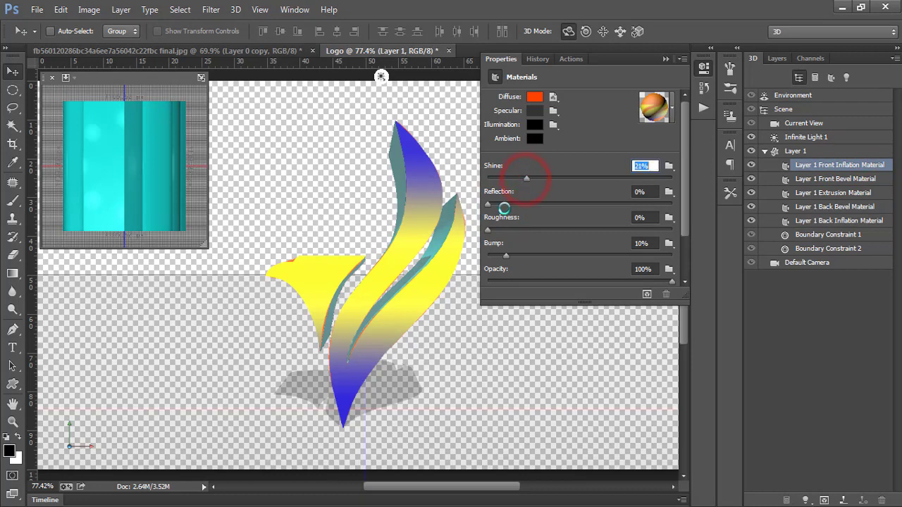
{"action": "left_click_drag", "start_coordinate": [488, 204], "coordinate": [496, 203]}
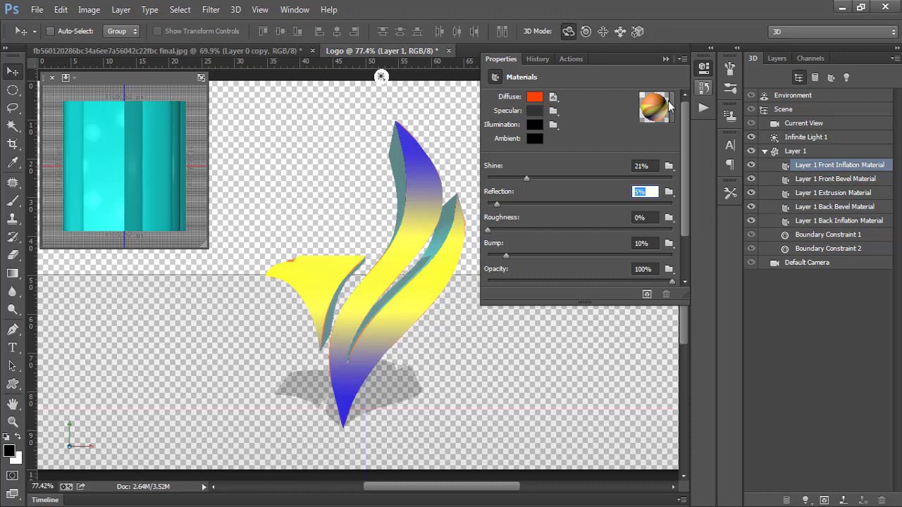
{"action": "left_click", "coordinate": [663, 60]}
- Convert Layer 0 into a 3D postcard, then merge it with Layer 1 using Ctrl+E
{"action": "left_click", "coordinate": [777, 58]}
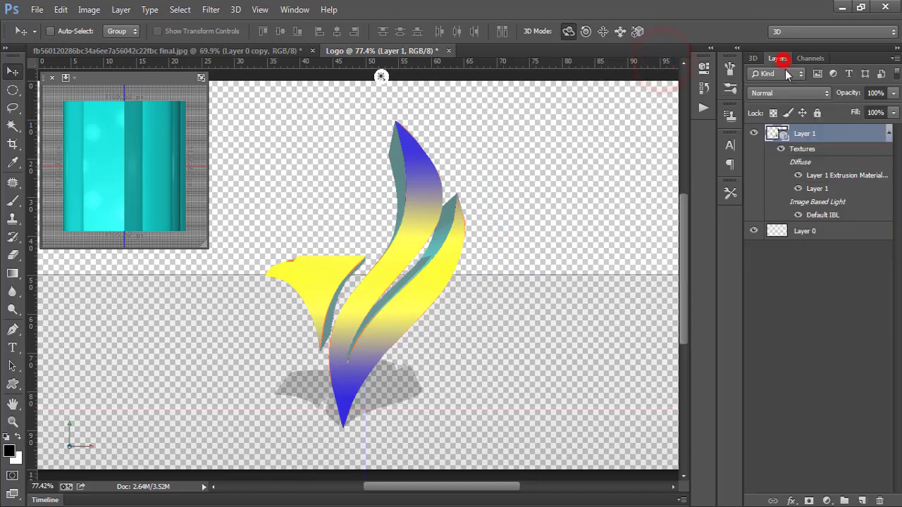
{"action": "left_click", "coordinate": [889, 132]}
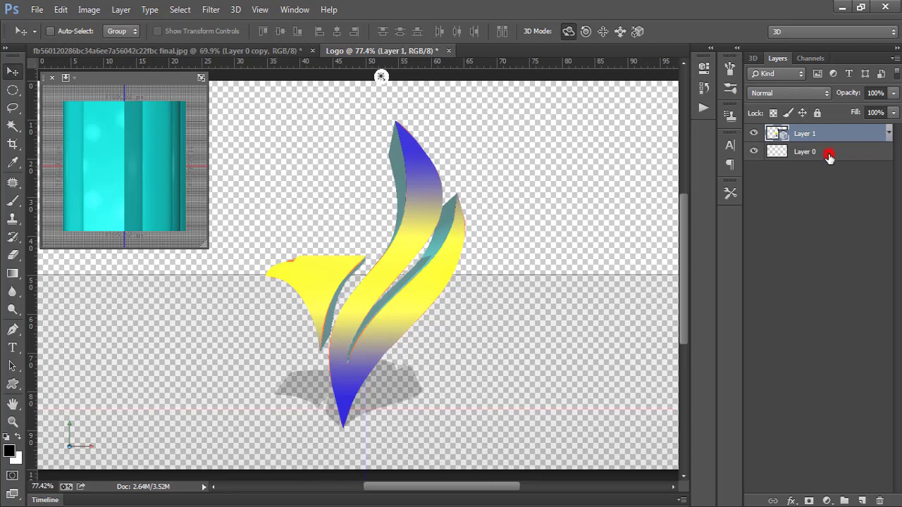
{"action": "left_click", "coordinate": [828, 157]}
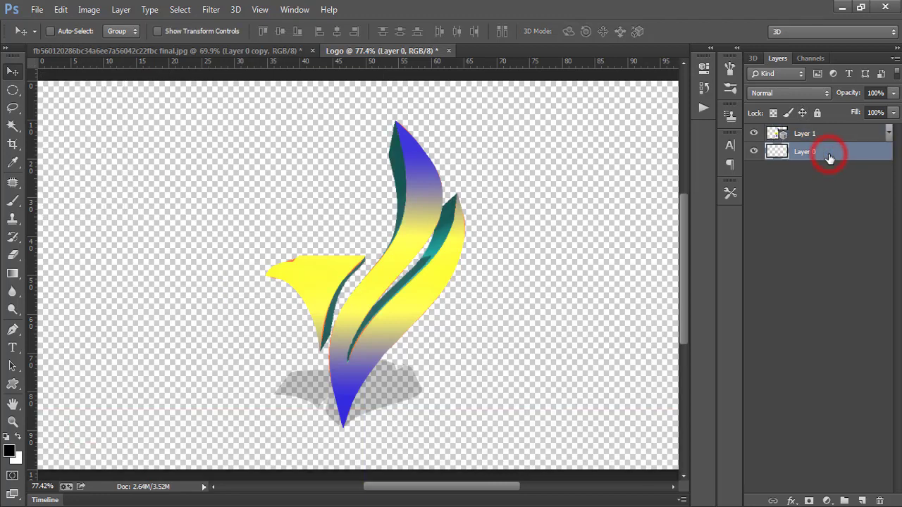
{"action": "right_click", "coordinate": [876, 155]}
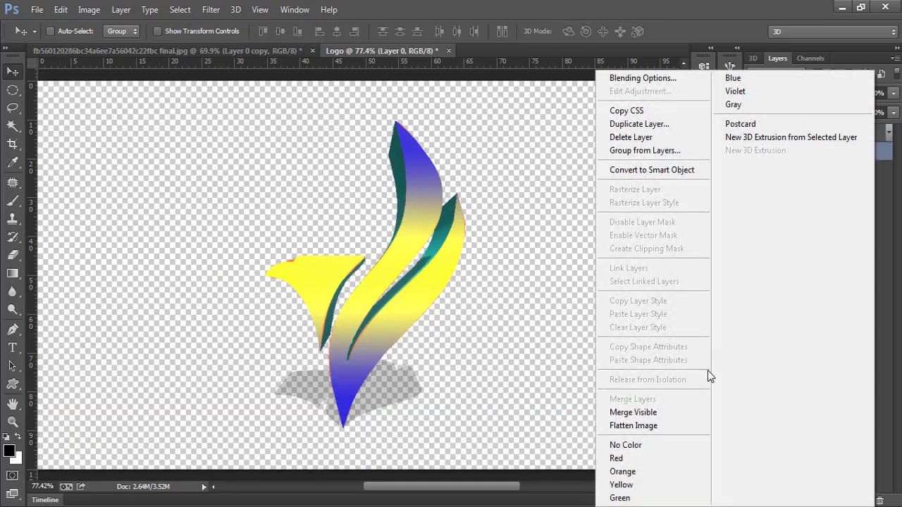
{"action": "left_click", "coordinate": [751, 125]}
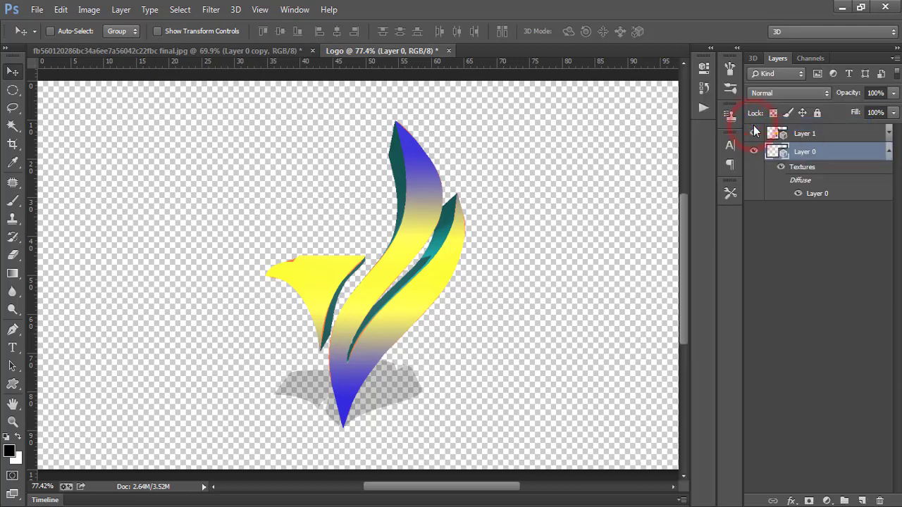
{"action": "left_click", "coordinate": [890, 155]}
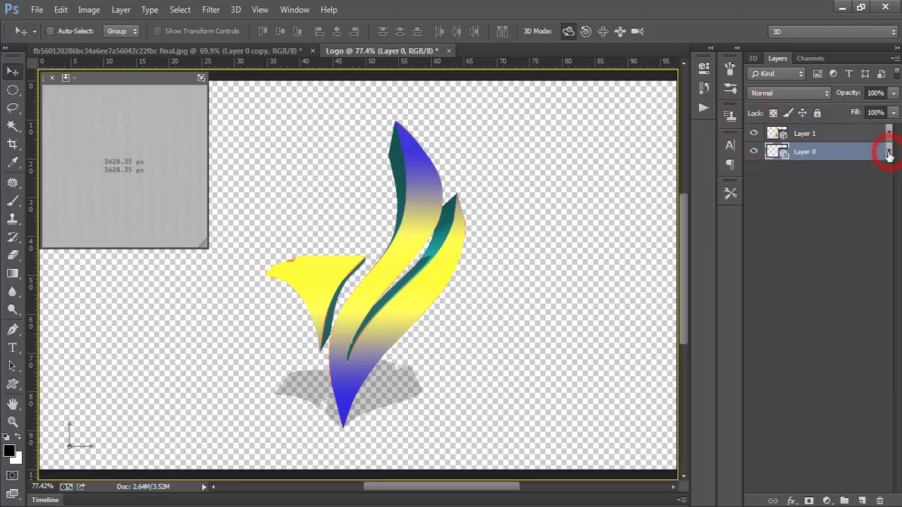
{"action": "left_click", "coordinate": [822, 133], "text": "ctrl"}
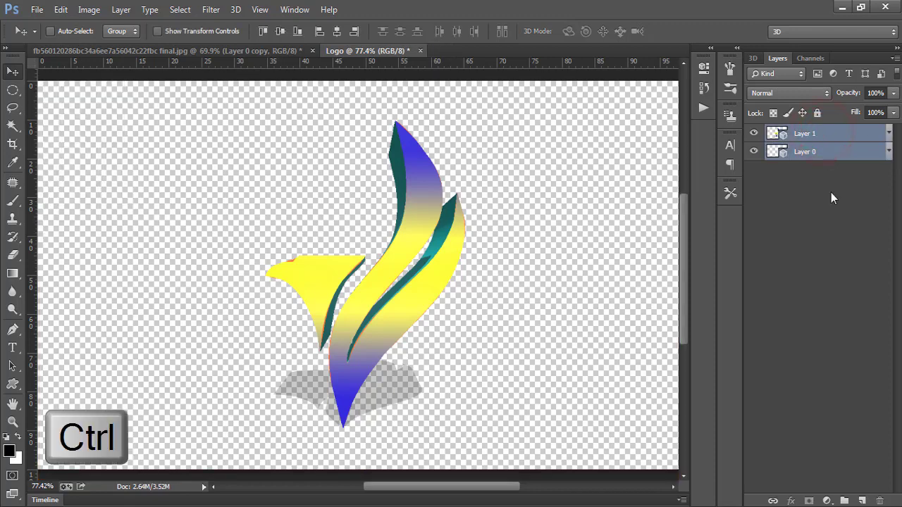
{"action": "key", "text": "ctrl+e"}
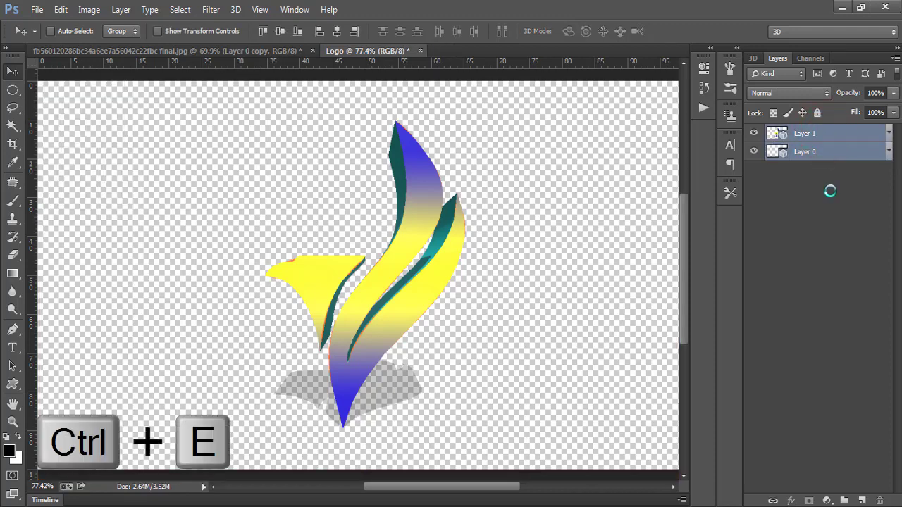
{"action": "left_click", "coordinate": [237, 13]}
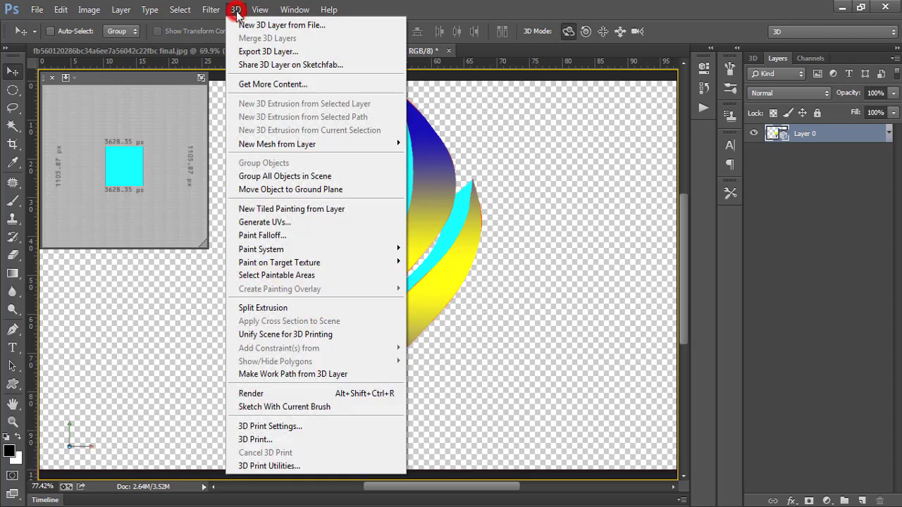
{"action": "left_click", "coordinate": [364, 395]}
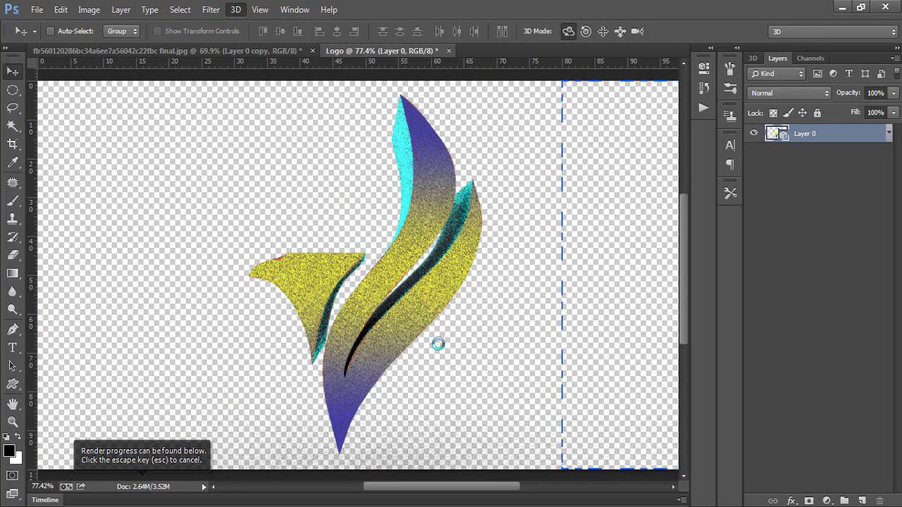
{"action": "key", "text": "Escape"}
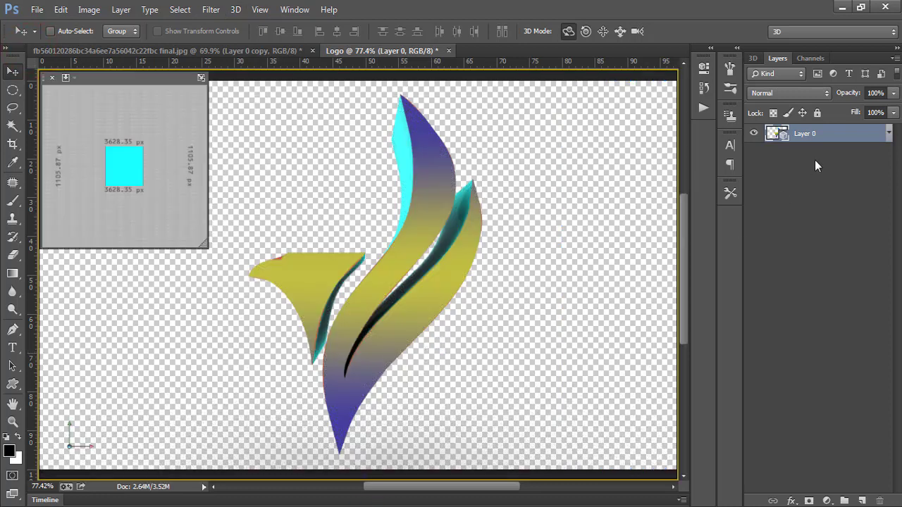
{"action": "left_click", "coordinate": [850, 133]}
- Rasterize the 3D Layer 0, then zoom in to check the logo edges and fit the canvas on screen
{"action": "right_click", "coordinate": [869, 136]}
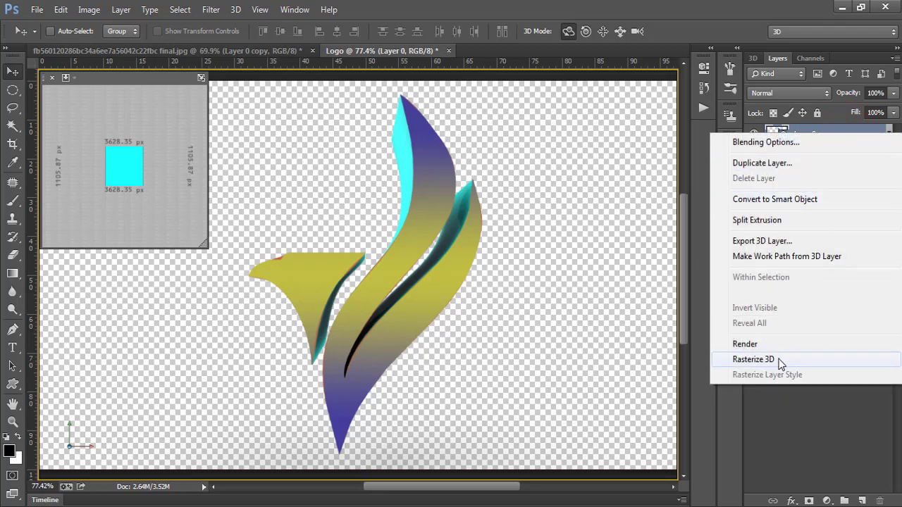
{"action": "left_click", "coordinate": [753, 360]}
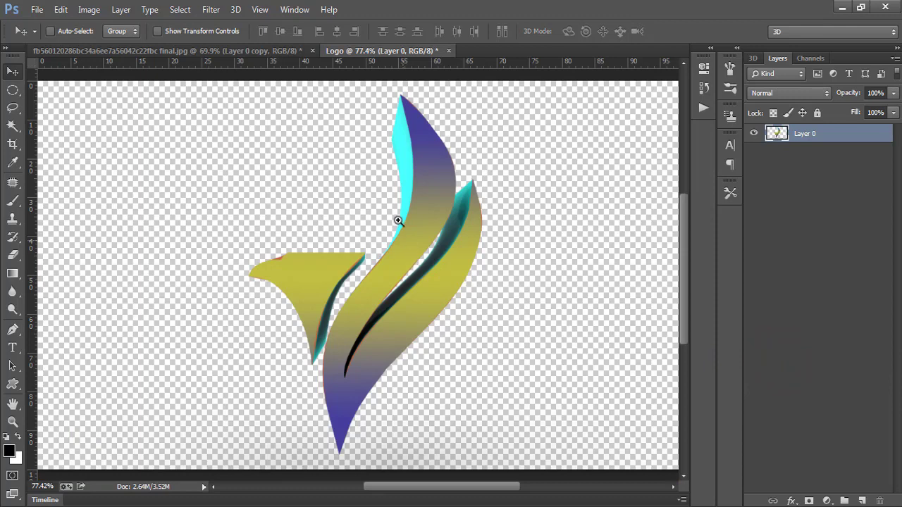
{"action": "left_click", "coordinate": [399, 220]}
{"action": "right_click", "coordinate": [398, 219]}
{"action": "left_click", "coordinate": [423, 227]}
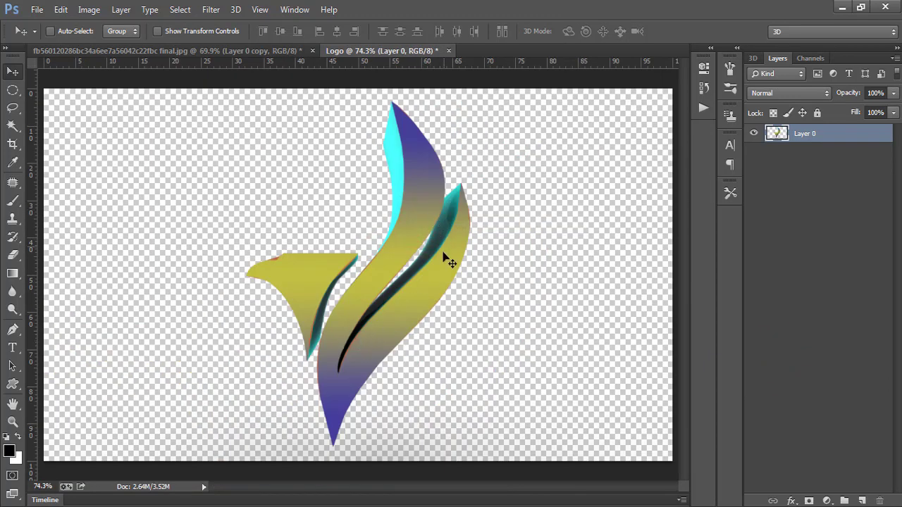
{"action": "left_click", "coordinate": [455, 247]}
{"action": "left_click", "coordinate": [455, 246]}
{"action": "right_click", "coordinate": [455, 249]}
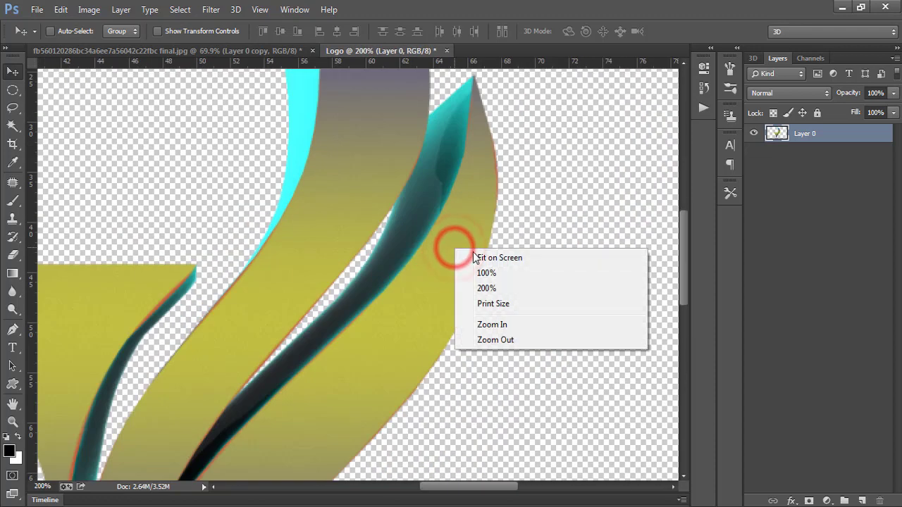
{"action": "left_click", "coordinate": [475, 257]}
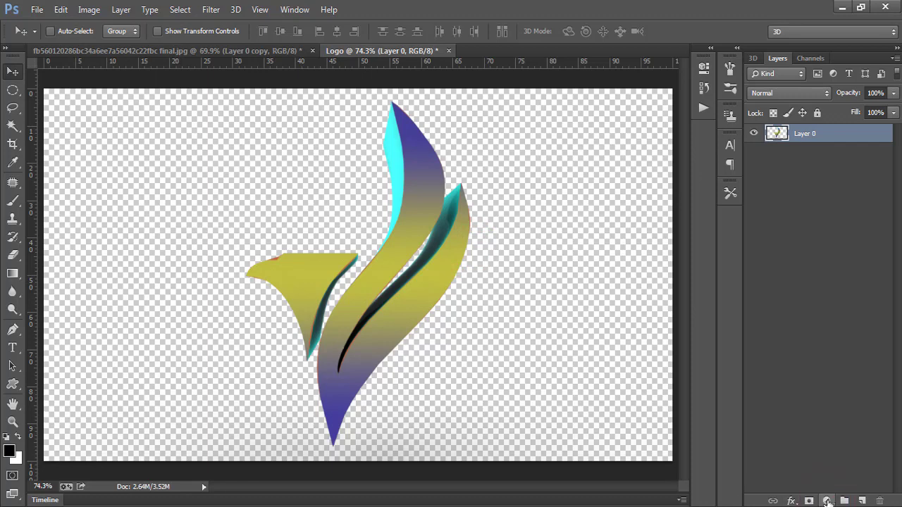
- Add a Color Balance layer with midtones at Green +25, Blue −31 and Cyan/Red 0
{"action": "left_click", "coordinate": [827, 501]}
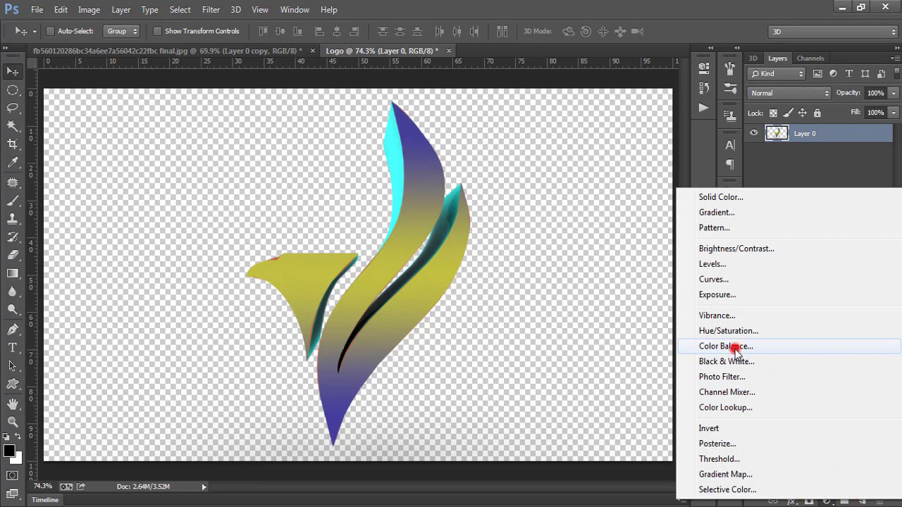
{"action": "left_click", "coordinate": [737, 349]}
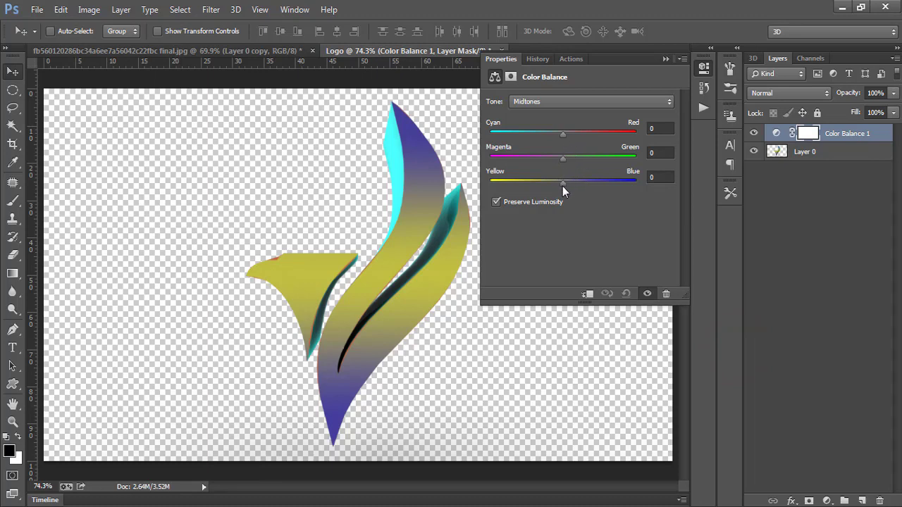
{"action": "left_click_drag", "start_coordinate": [563, 184], "coordinate": [542, 184]}
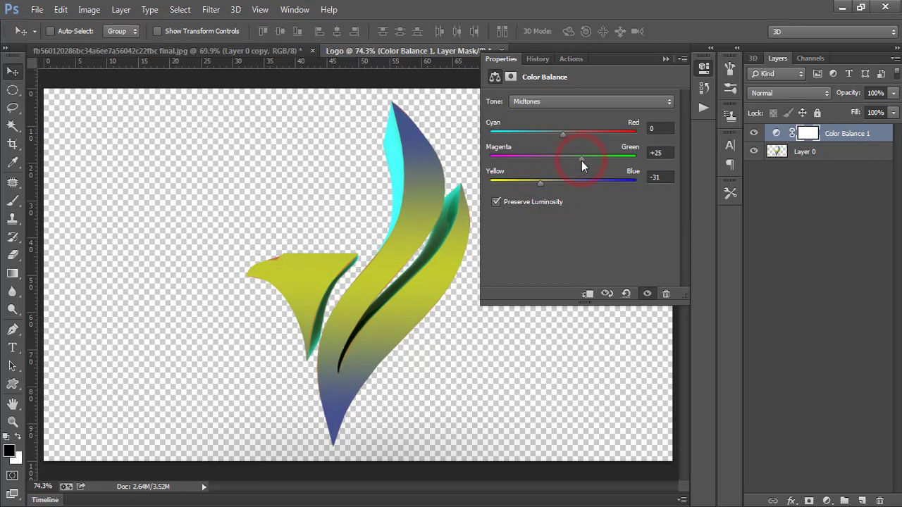
{"action": "mouse_move", "coordinate": [562, 135]}
{"action": "left_mouse_down"}
{"action": "mouse_move", "coordinate": [548, 134]}
{"action": "mouse_move", "coordinate": [591, 136]}
{"action": "mouse_move", "coordinate": [554, 139]}
{"action": "mouse_move", "coordinate": [567, 139]}
{"action": "left_mouse_up"}
{"action": "left_click", "coordinate": [666, 129]}
{"action": "type", "text": "0"}
{"action": "left_click", "coordinate": [664, 60]}
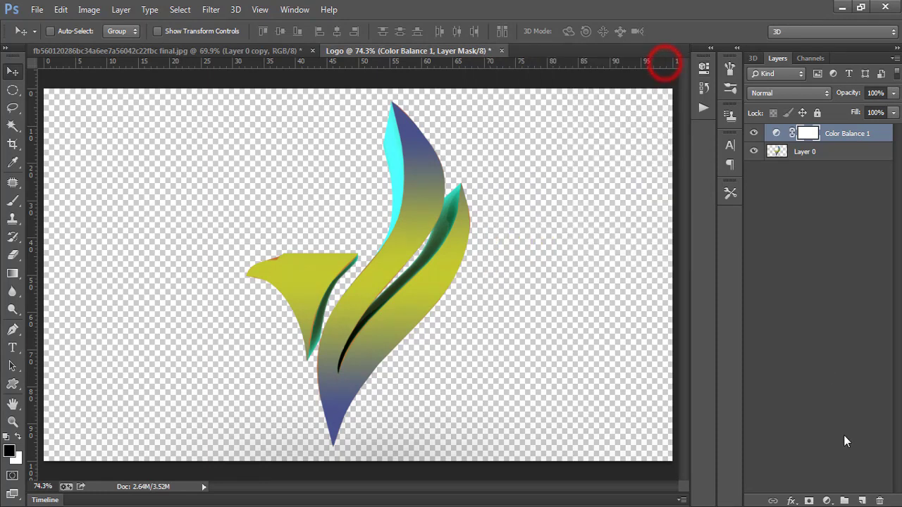
{"action": "left_click", "coordinate": [826, 500]}
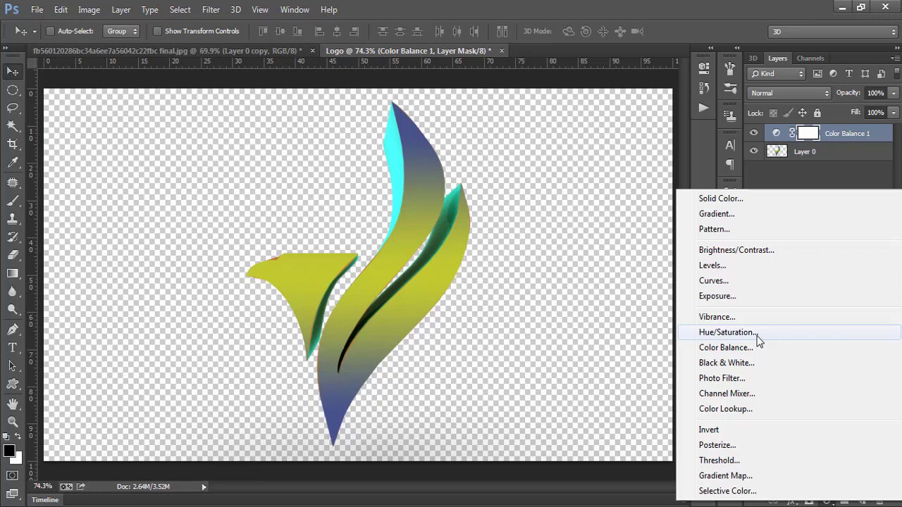
- Add a Levels layer with the input white point at 231 and midtones at 0.83
{"action": "left_click", "coordinate": [745, 265]}
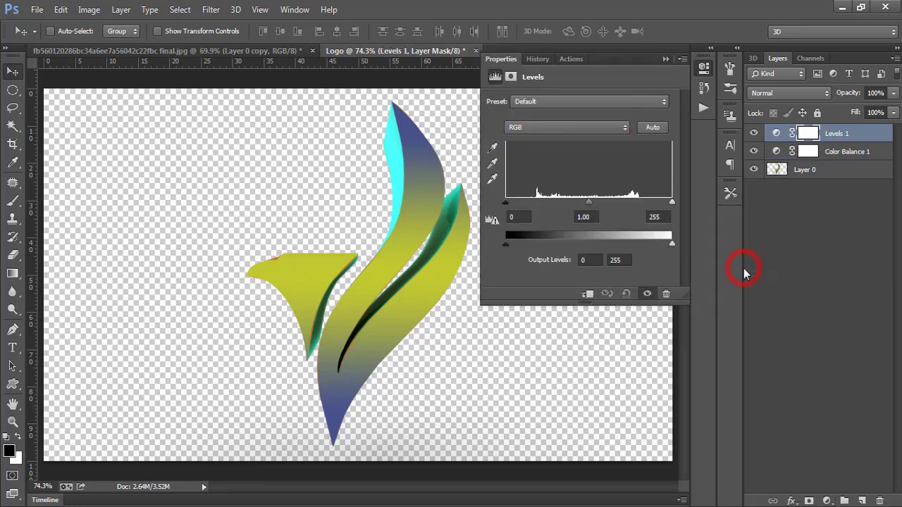
{"action": "left_click", "coordinate": [672, 203]}
{"action": "left_click_drag", "start_coordinate": [672, 203], "coordinate": [656, 202]}
{"action": "left_click_drag", "start_coordinate": [581, 205], "coordinate": [594, 206]}
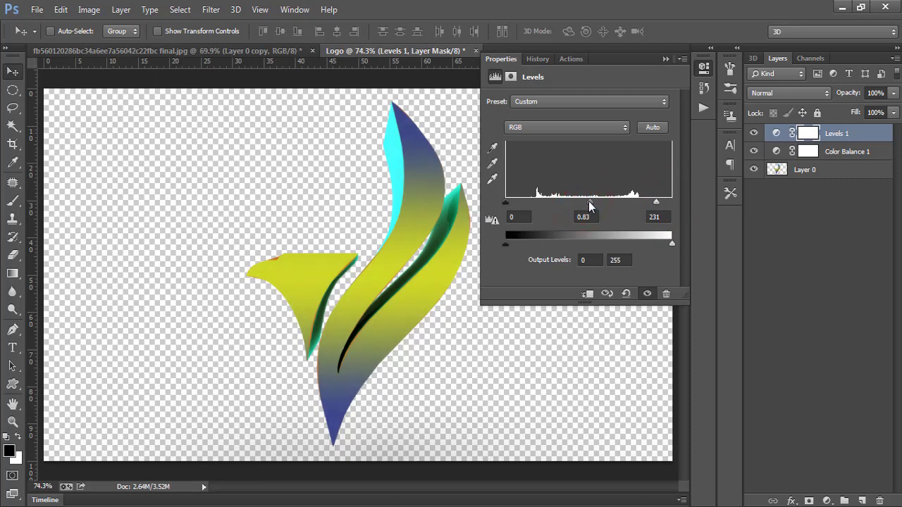
{"action": "left_click", "coordinate": [665, 60]}
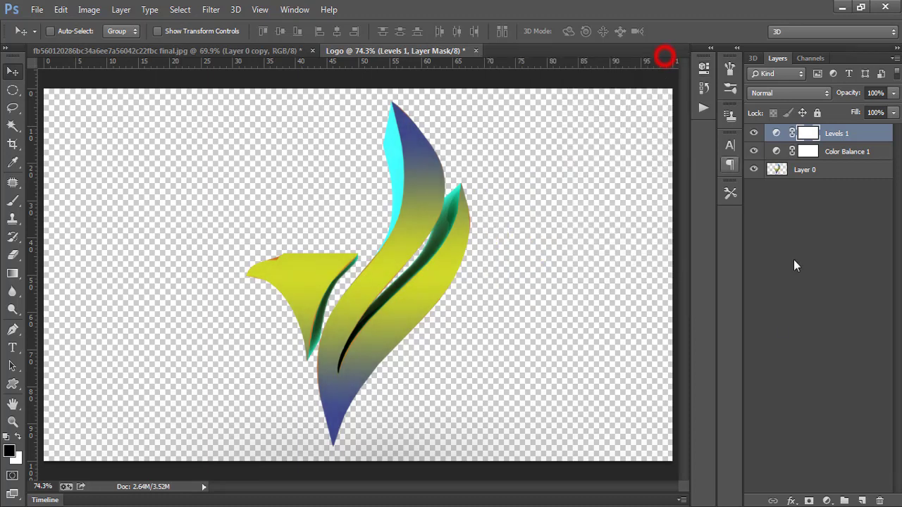
- Add a Hue/Saturation layer at Hue +148 and Saturation +3, turning the bird mostly blue
{"action": "left_click", "coordinate": [828, 500]}
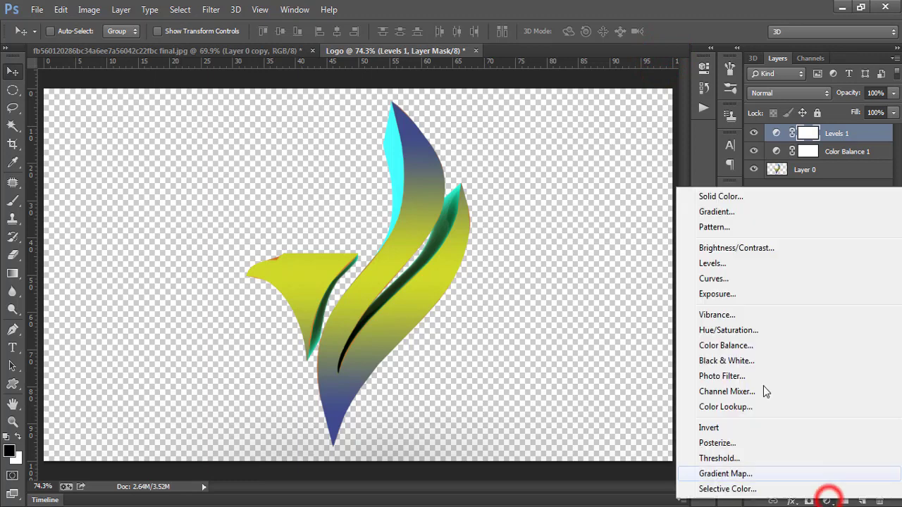
{"action": "left_click", "coordinate": [744, 329]}
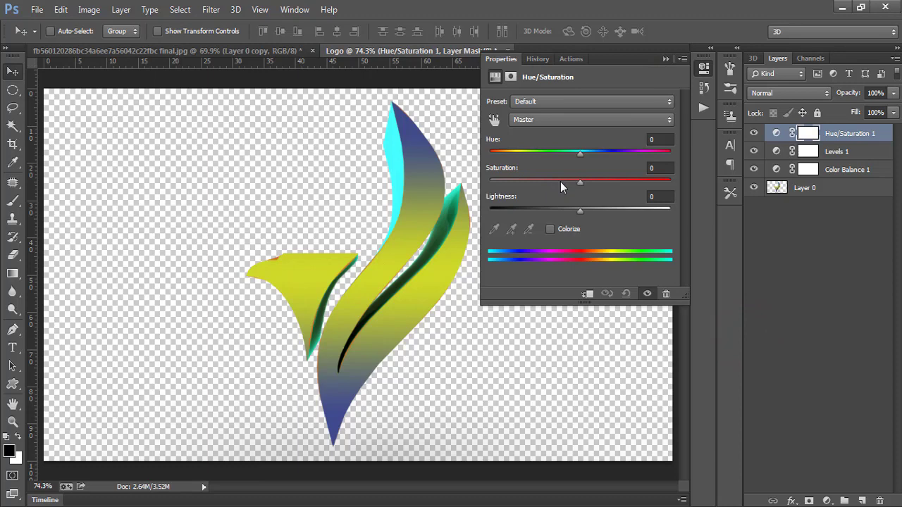
{"action": "left_click_drag", "start_coordinate": [580, 182], "coordinate": [582, 183]}
{"action": "left_click_drag", "start_coordinate": [580, 153], "coordinate": [660, 166]}
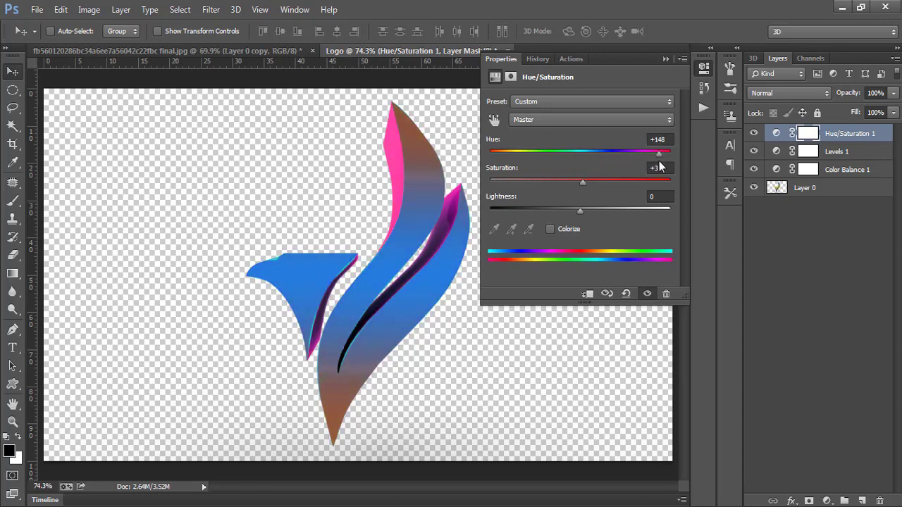
{"action": "left_click", "coordinate": [666, 58]}
{"action": "left_click", "coordinate": [404, 226]}
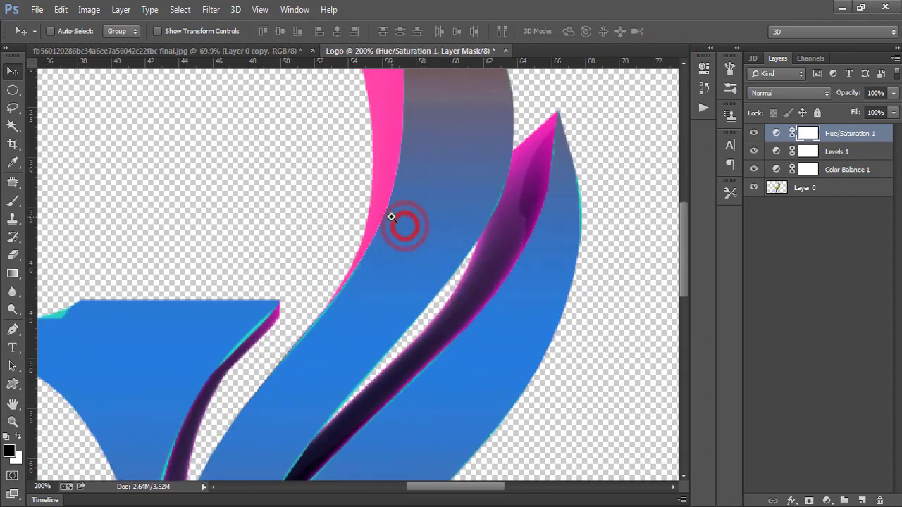